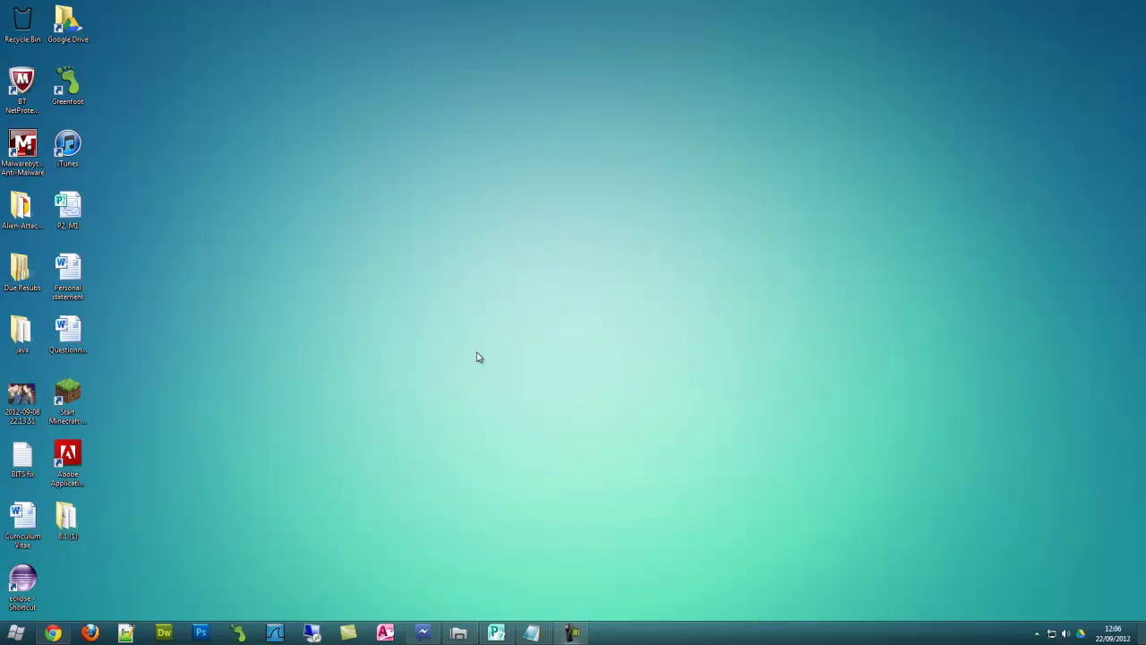
- Open Control Panel from the Start menu, reposition its window, then close it
click(16, 633)
click(205, 477)
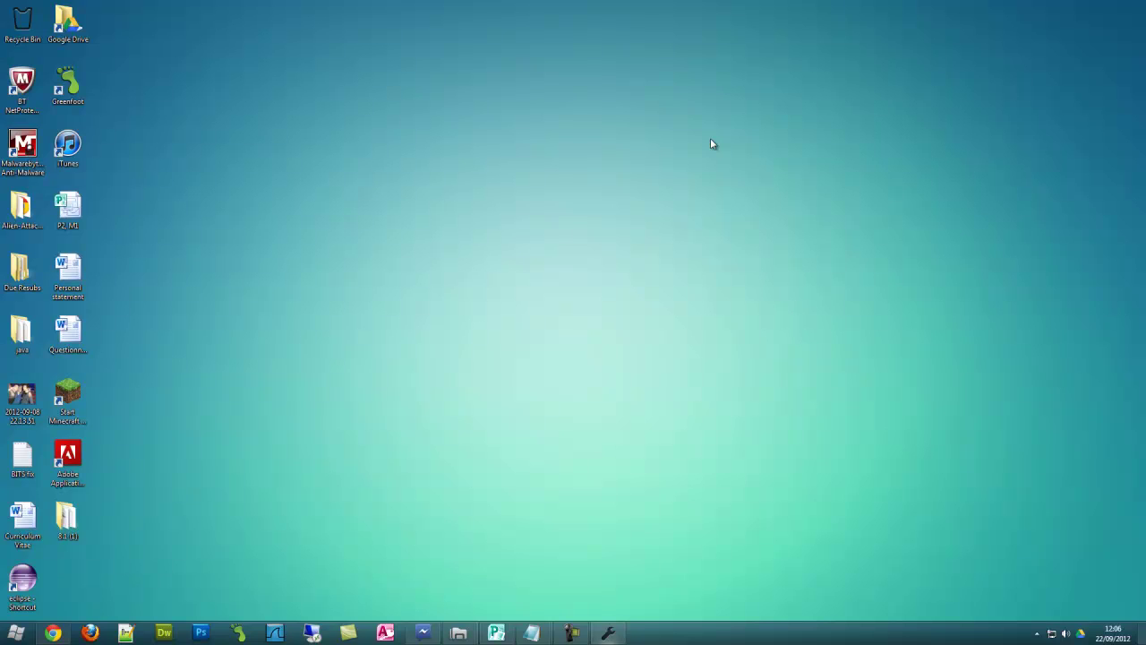
click(606, 636)
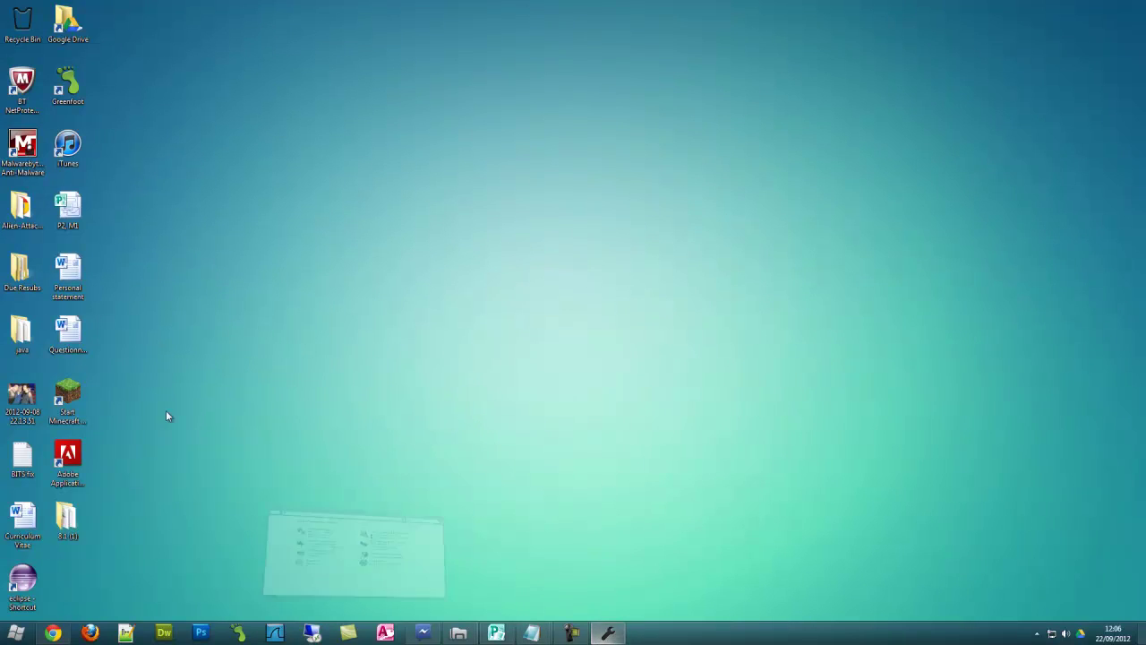
drag(38, 153, 703, 194)
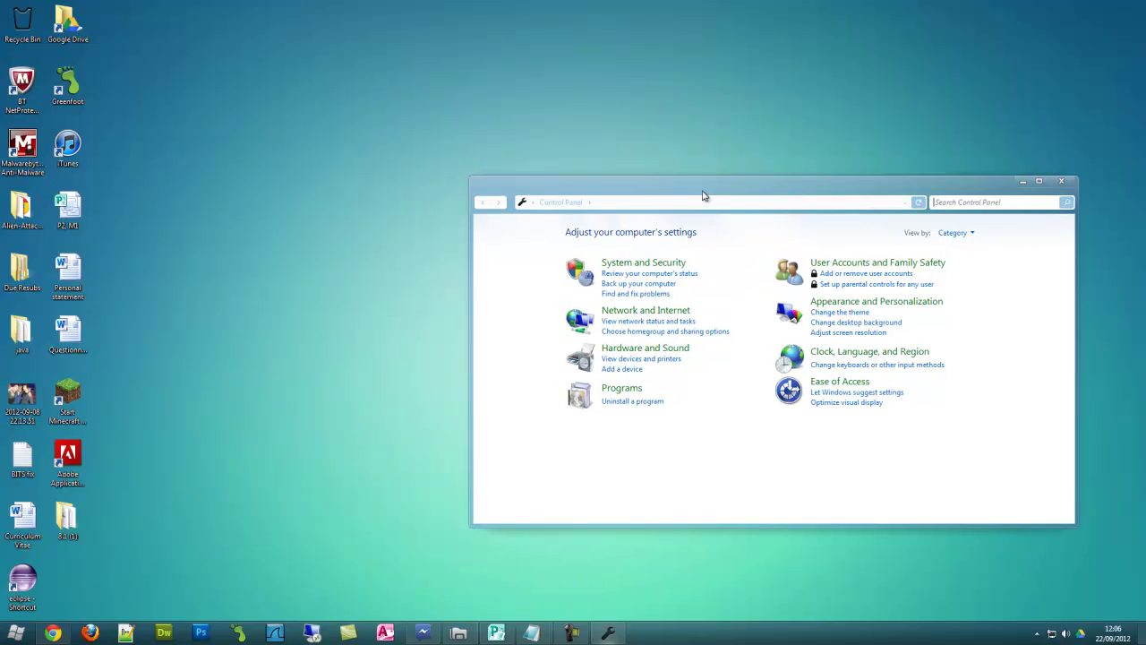
click(1061, 181)
- Launch Windows Update via a Start search for 'update', review the important update, and install it
key(super)
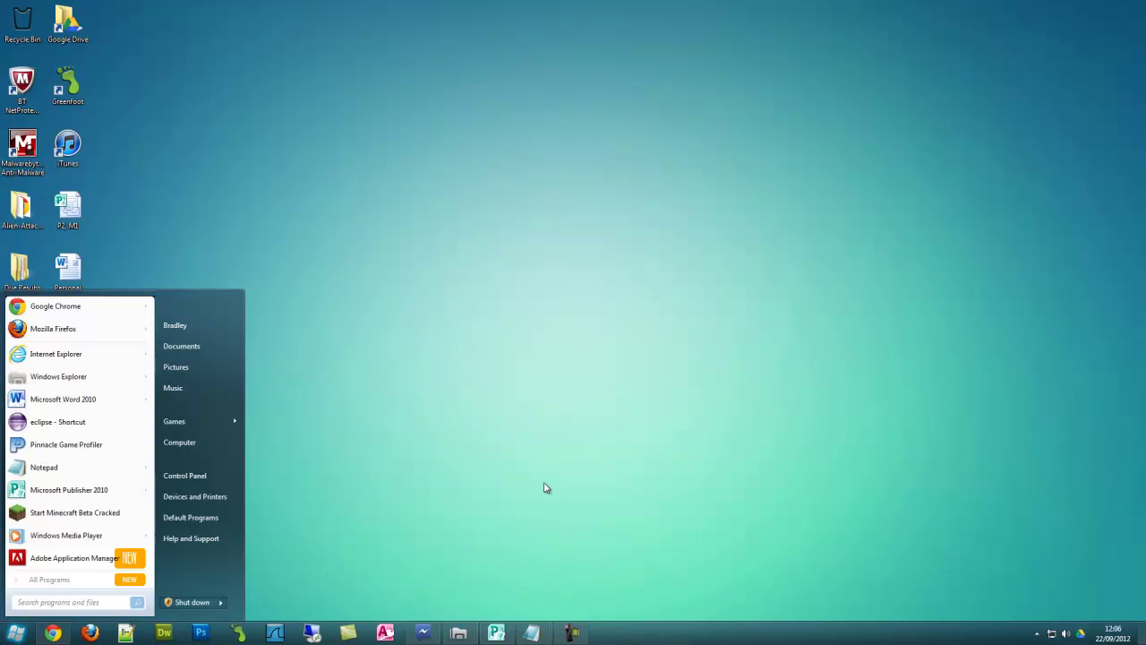
text(update)
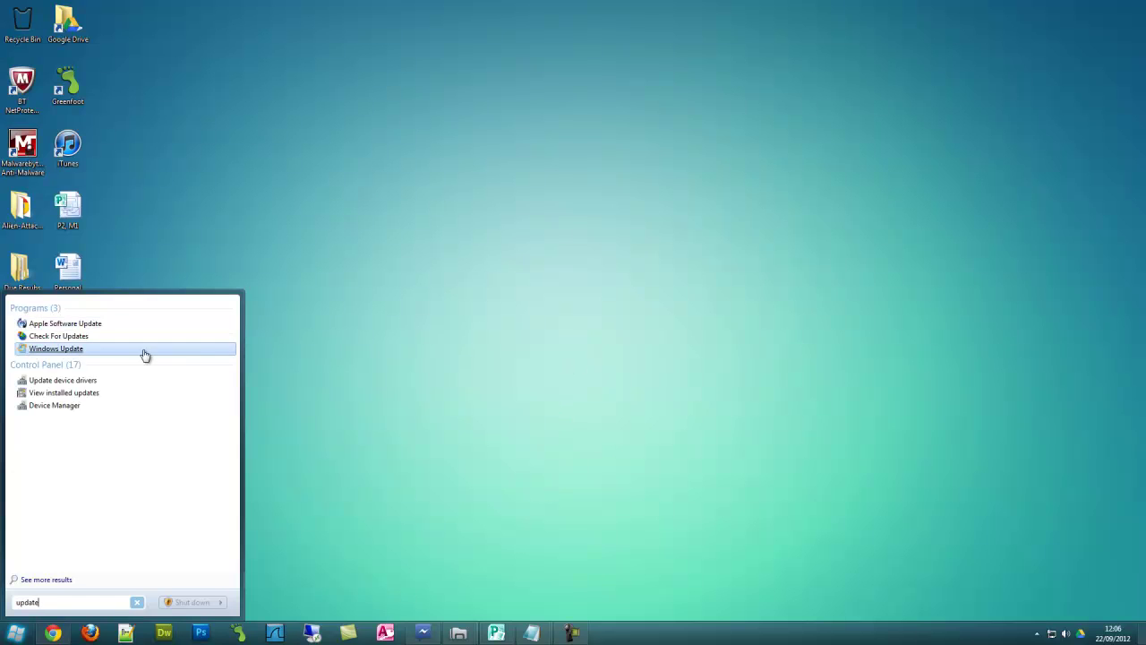
click(99, 349)
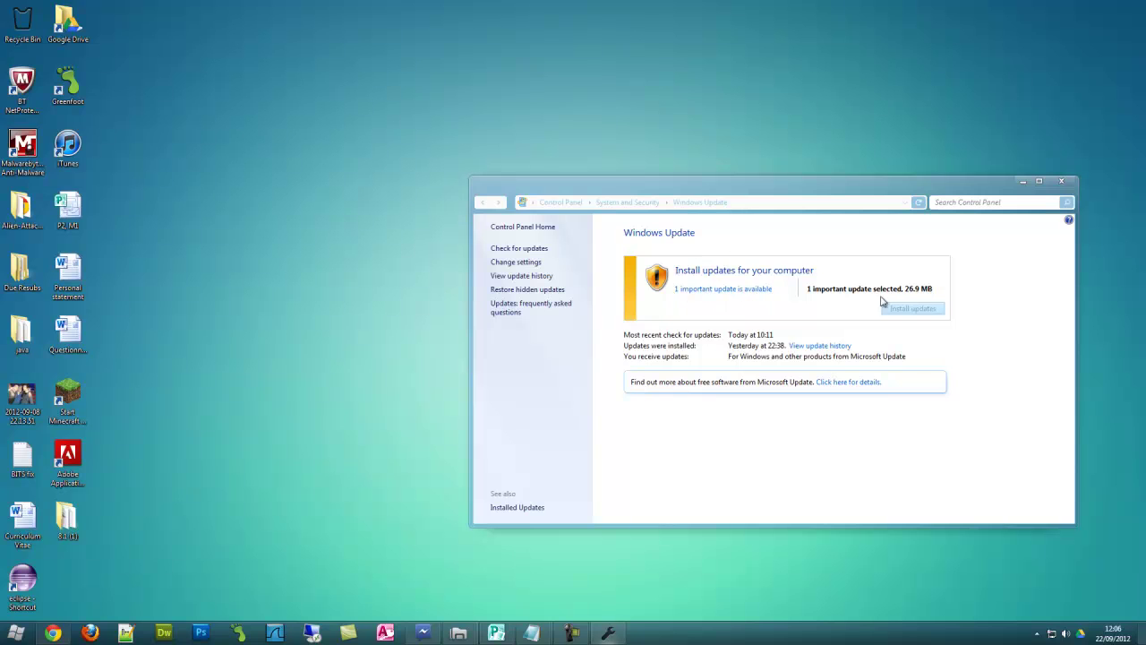
click(768, 290)
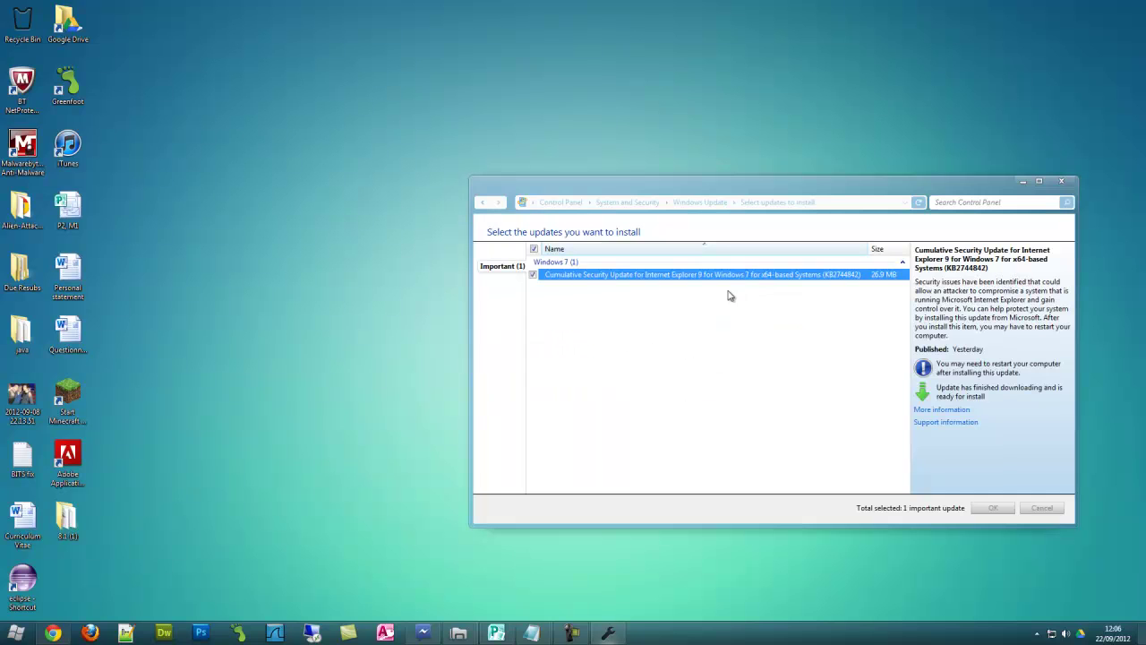
click(483, 203)
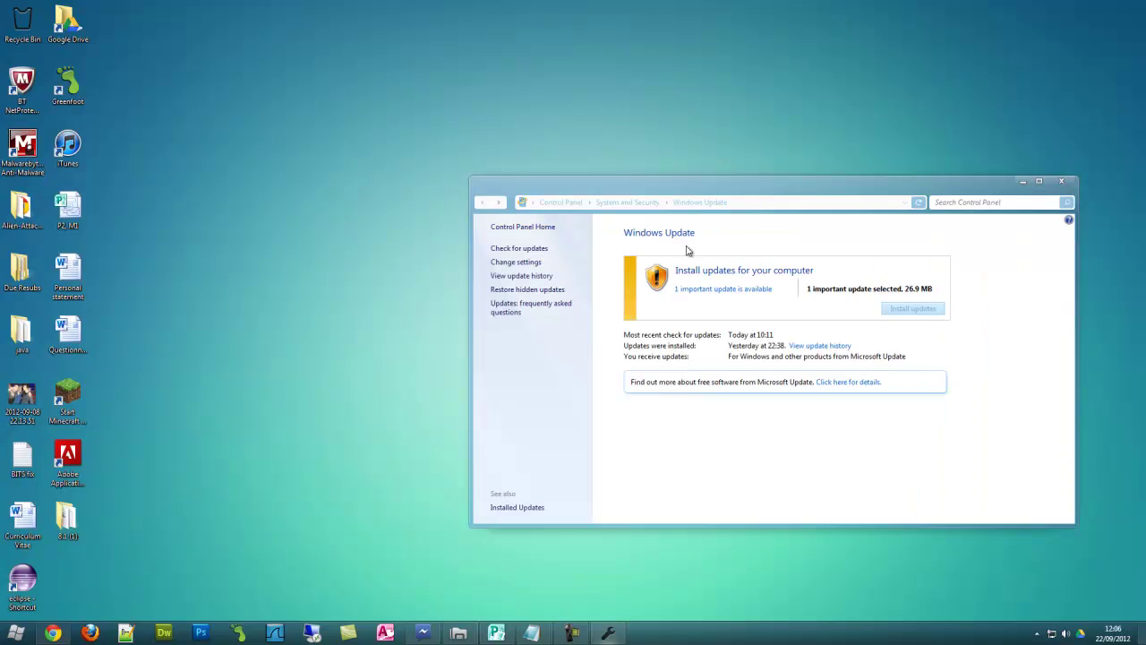
click(940, 309)
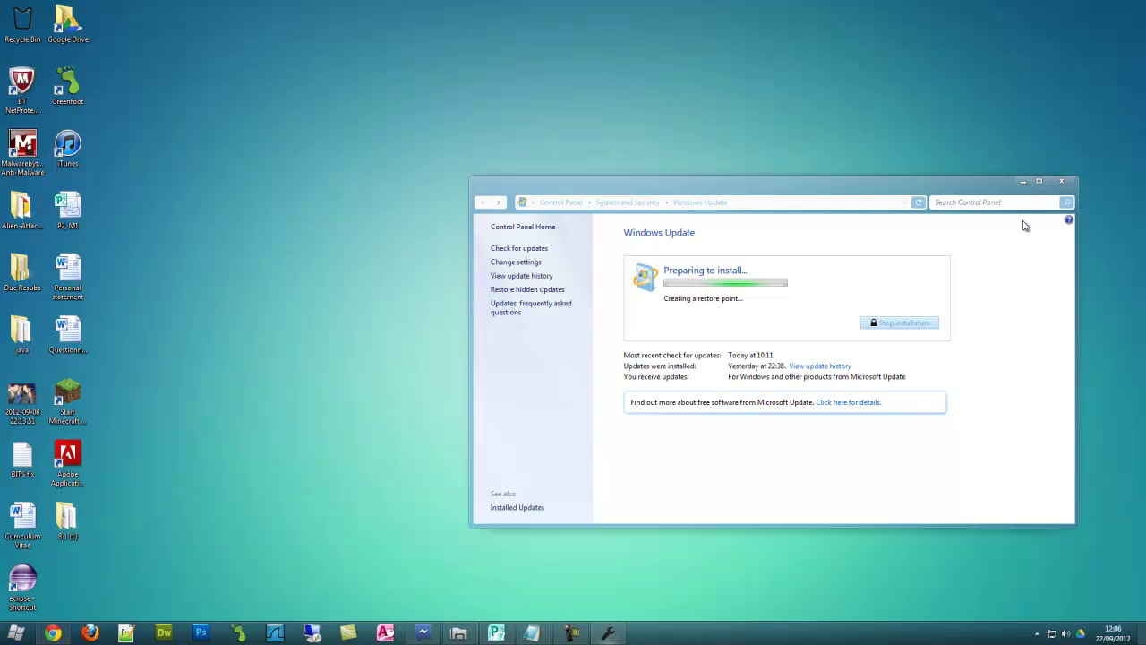
- Minimize Windows Update and open the Services console via a Start search for 'servi'
click(1022, 181)
click(6, 632)
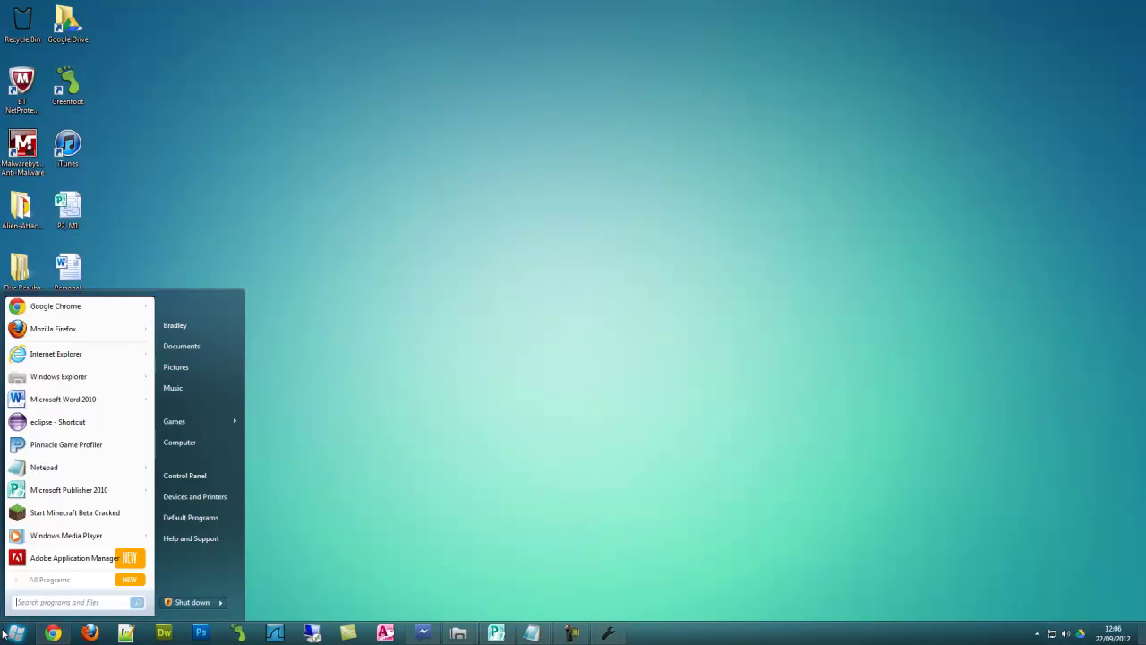
text(services)
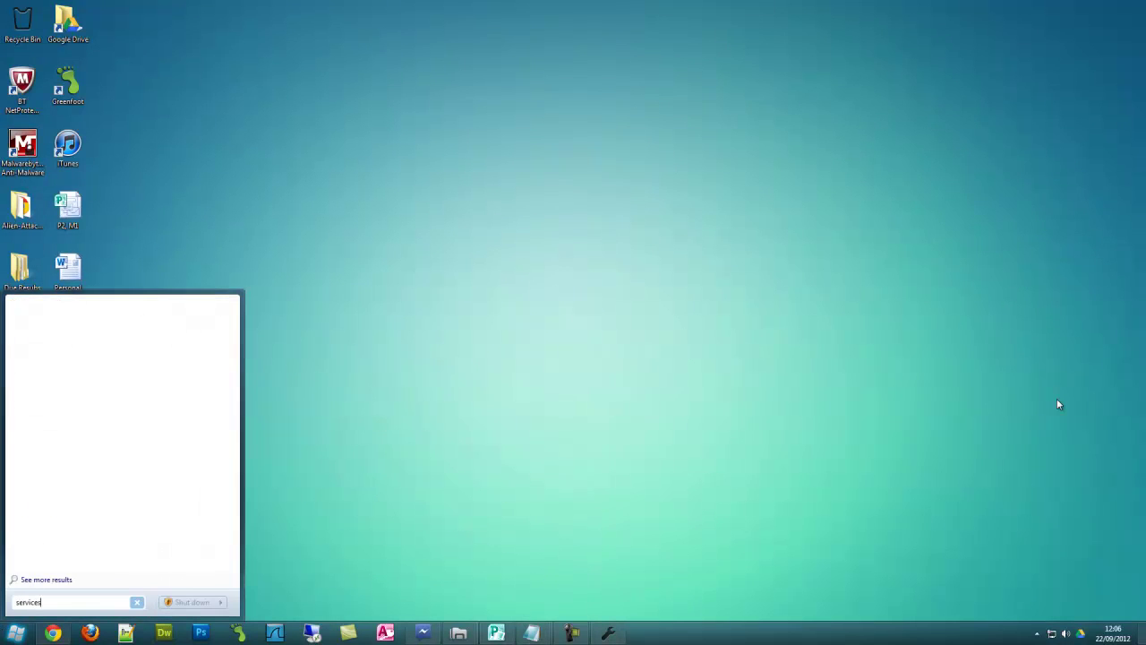
click(84, 325)
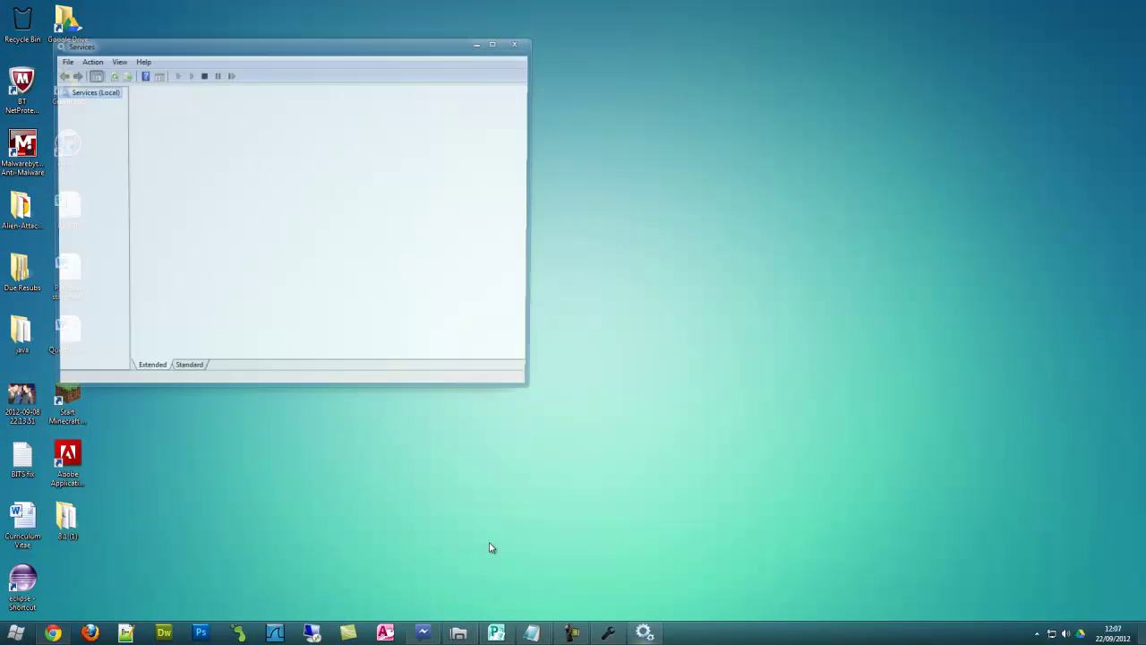
- Select Background Intelligent Transfer Service and widen the Name column to confirm it shows Started
drag(292, 49, 595, 69)
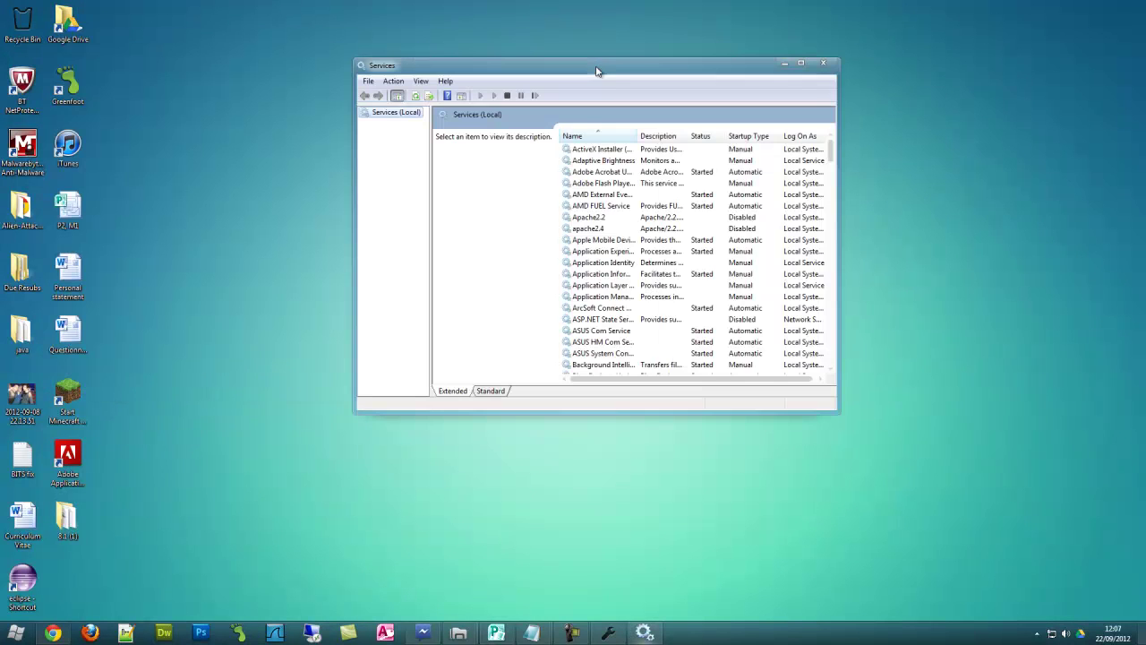
click(614, 364)
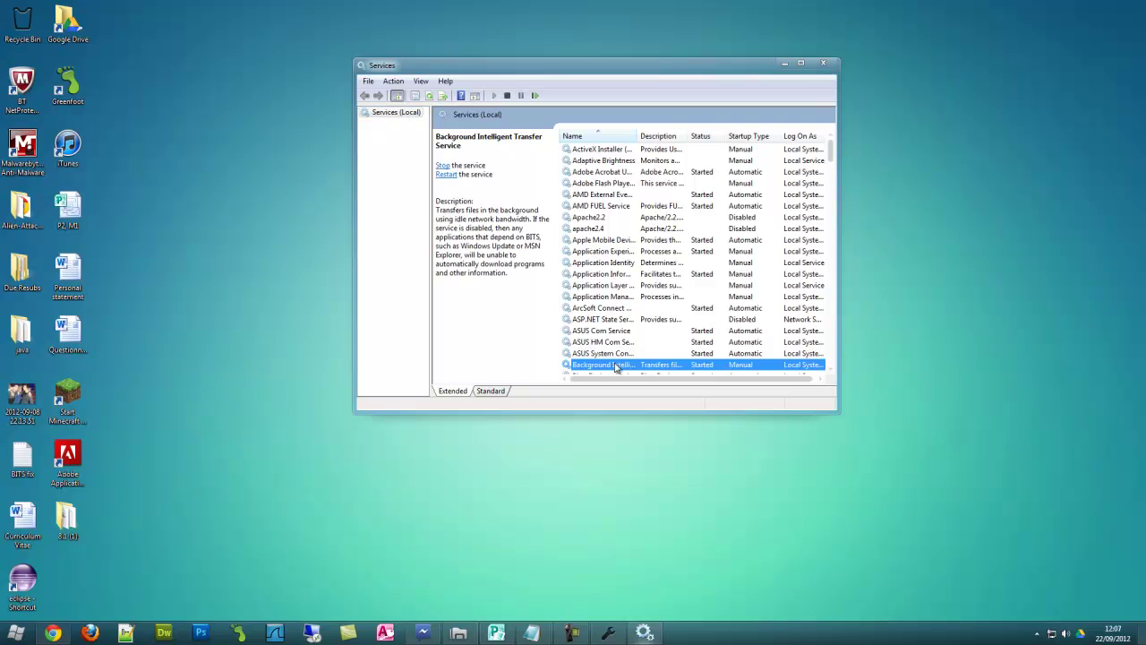
drag(637, 137, 707, 143)
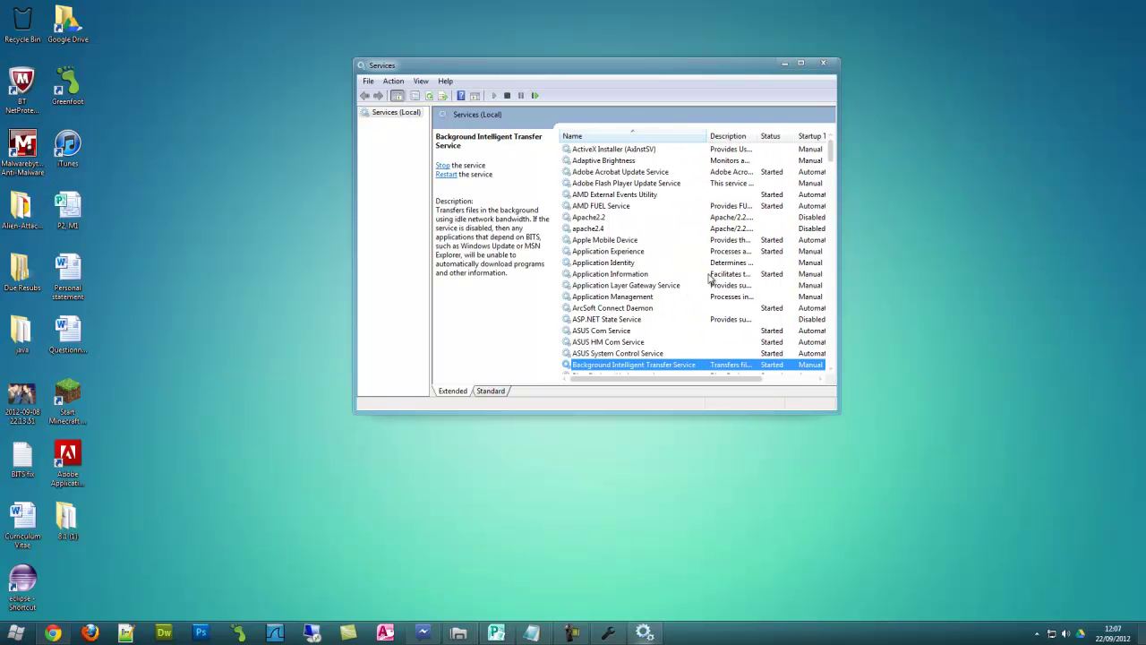
drag(829, 152, 829, 164)
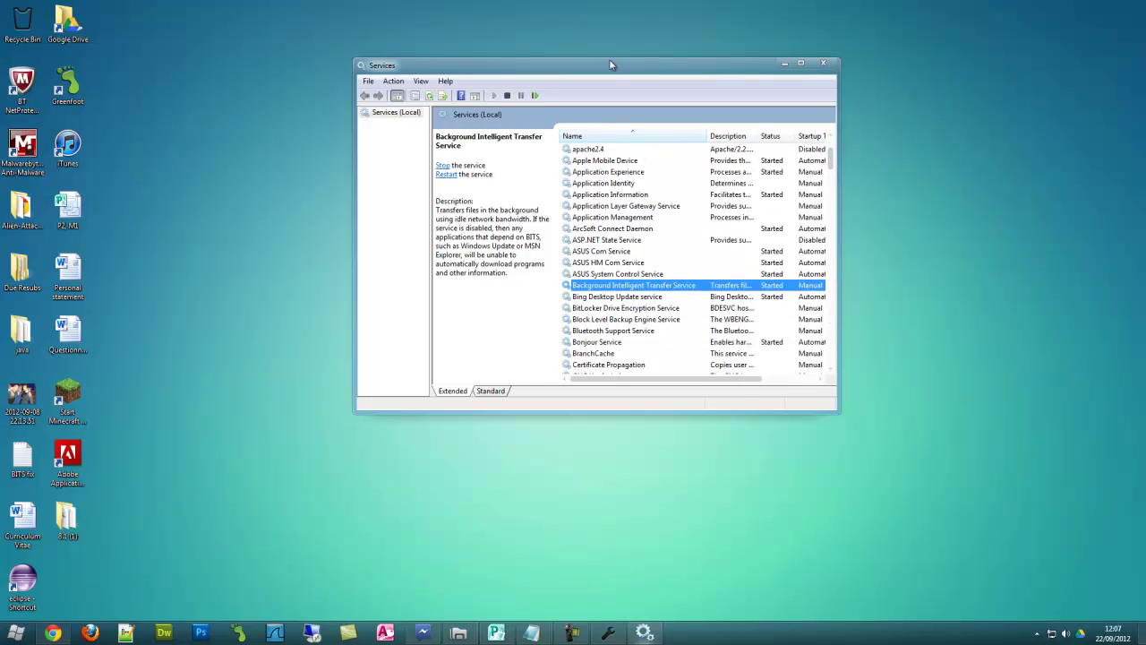
drag(609, 61, 646, 42)
scroll(678, 213, down, 5)
scroll(678, 213, up, 4)
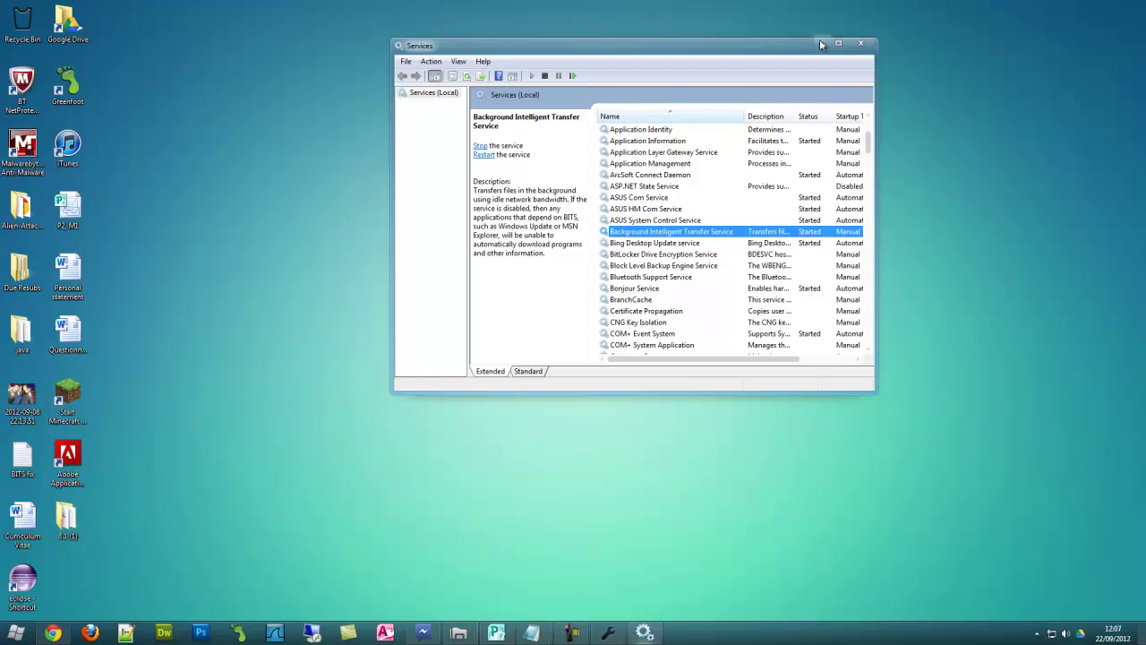
- Minimize Services, open a new Notepad document via 'note', and paste the BITS registry entries
click(820, 42)
key(super)
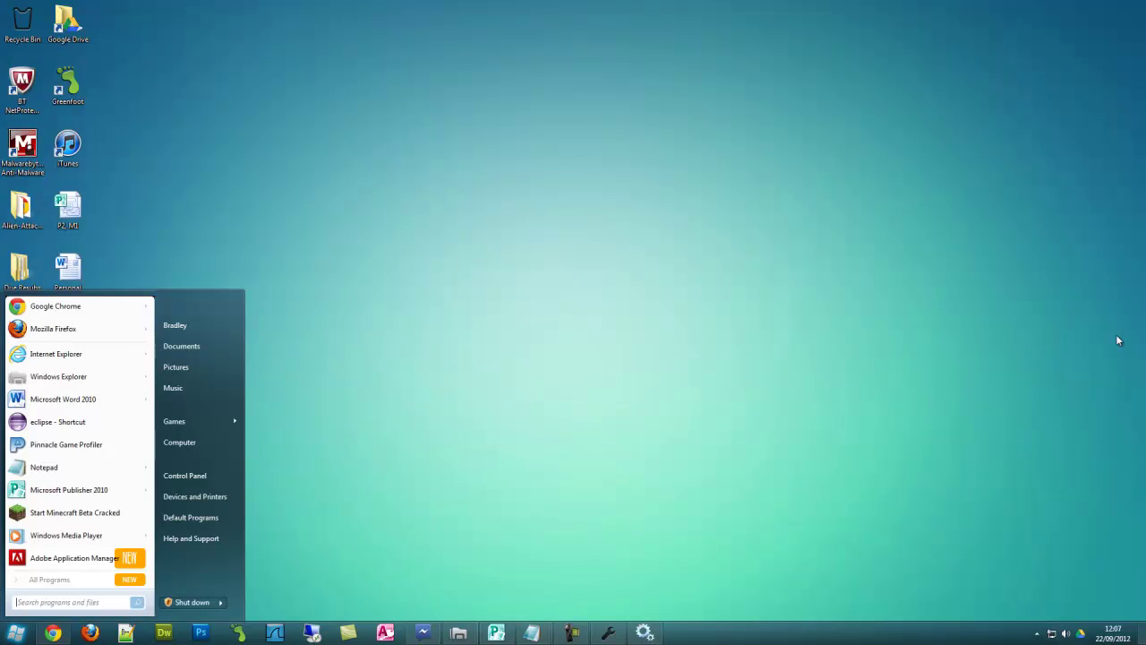
text(note)
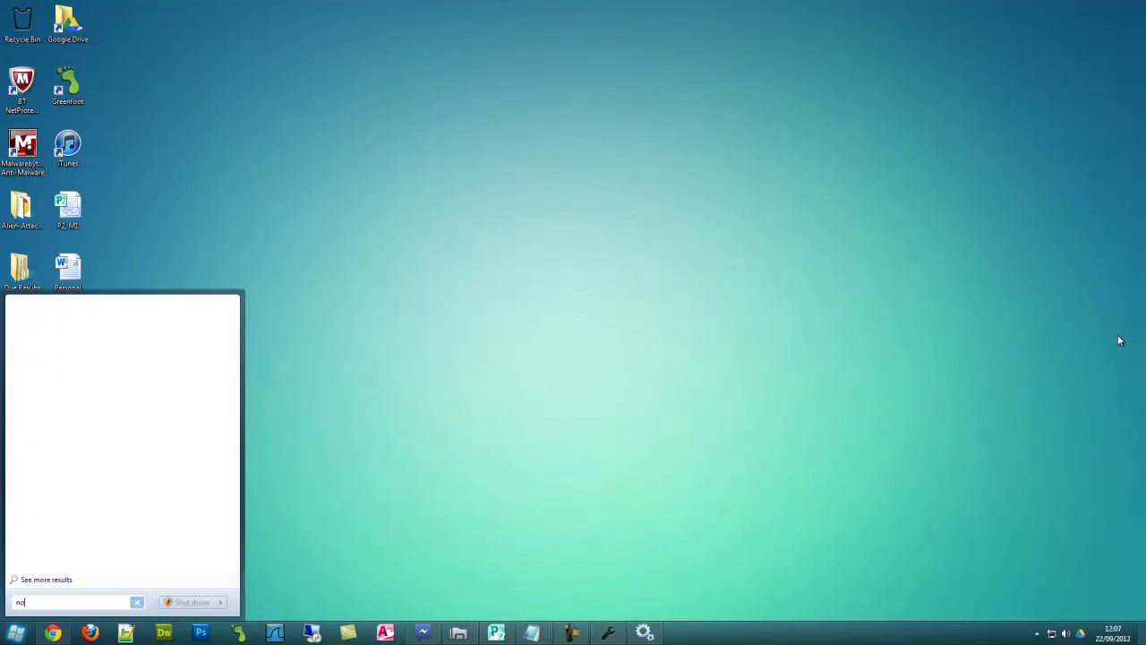
click(124, 335)
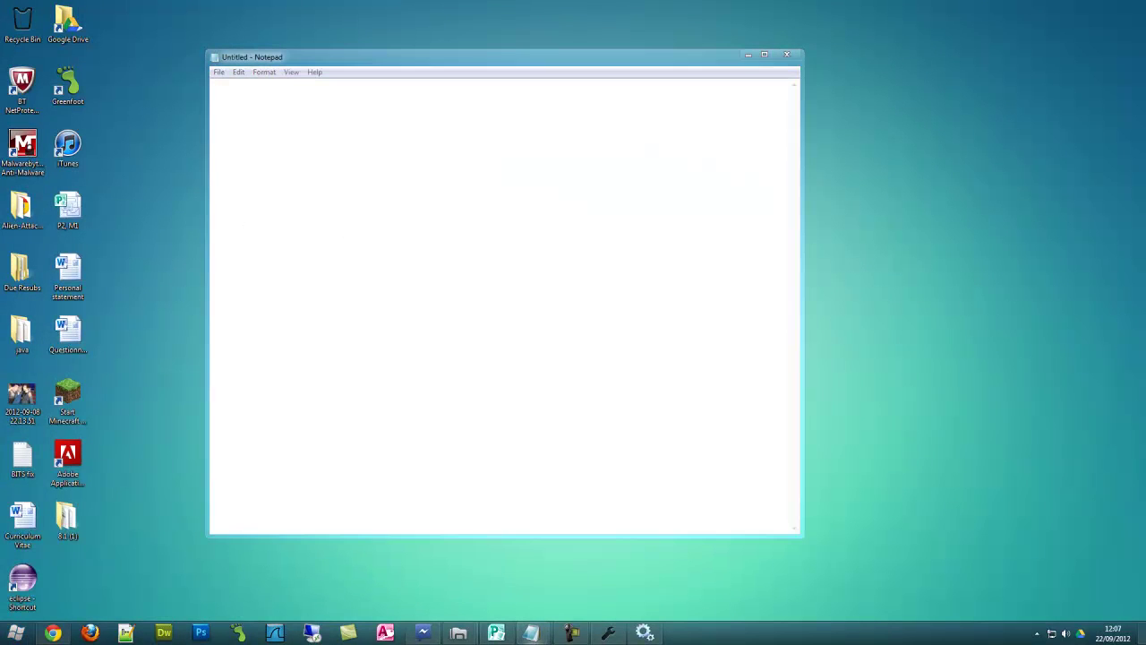
click(434, 158)
key(ctrl+v)
scroll(433, 158, up, 20)
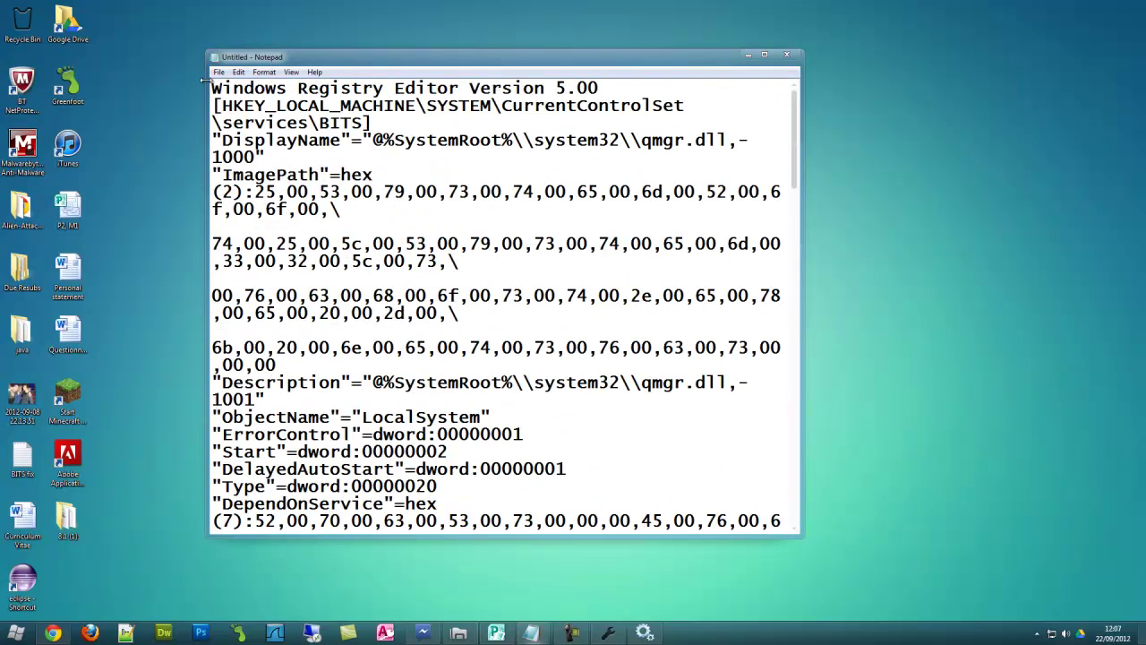
drag(306, 61, 378, 85)
click(293, 97)
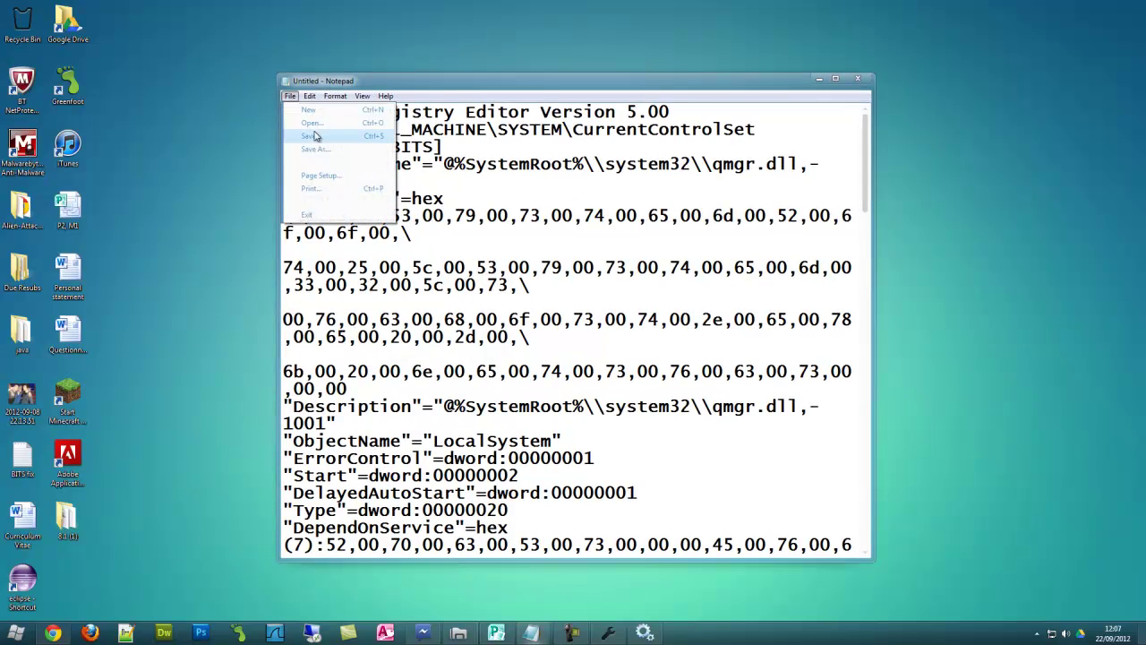
- Choose Save As and enter 'BITS.' as the file name
click(318, 150)
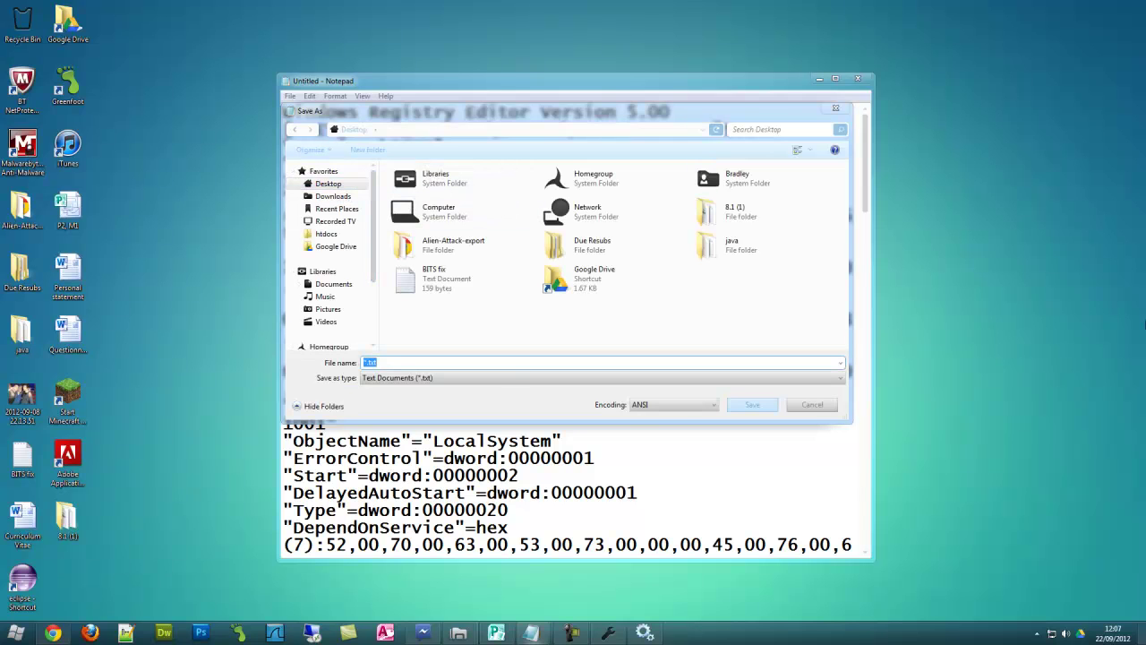
text(BITS)
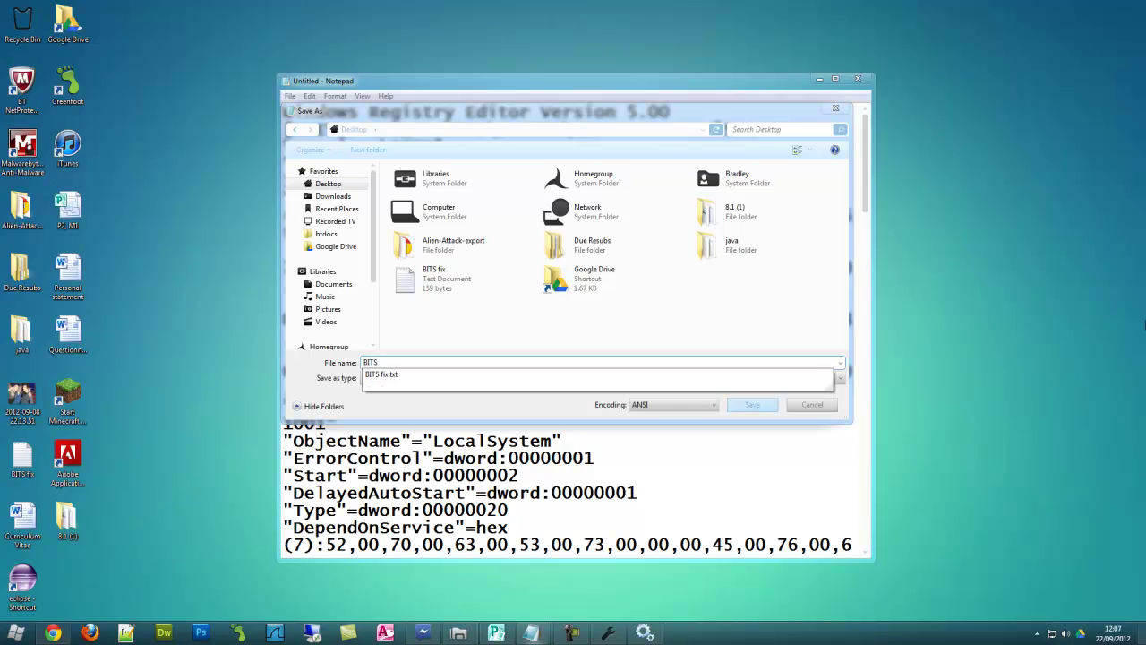
text(.)
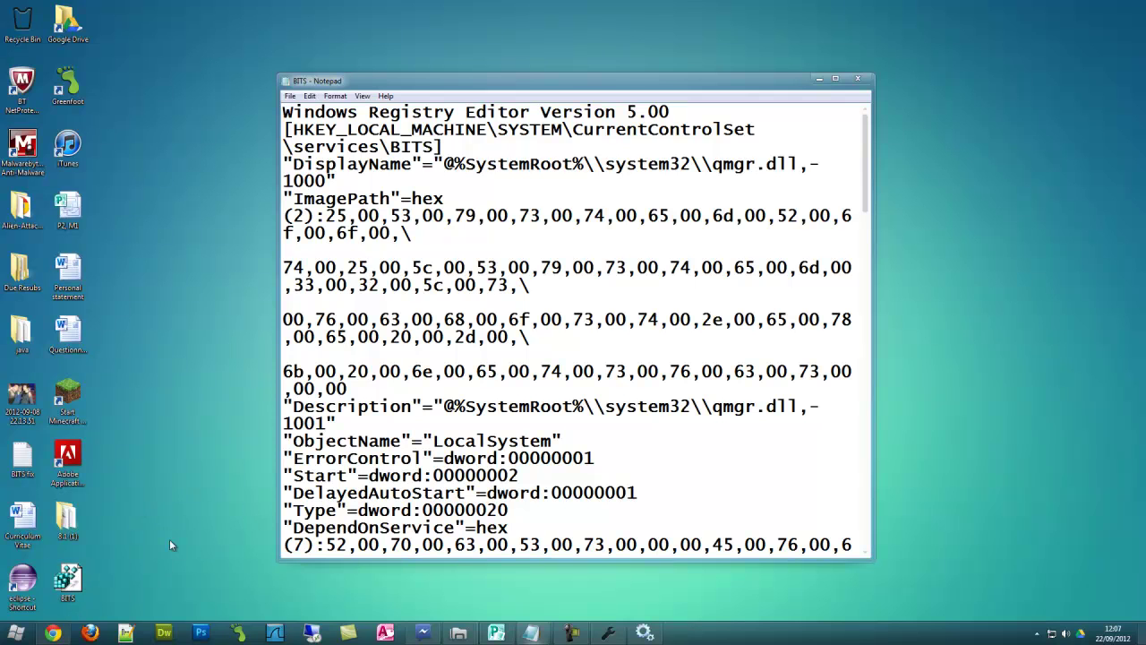
click(67, 582)
right_click(67, 581)
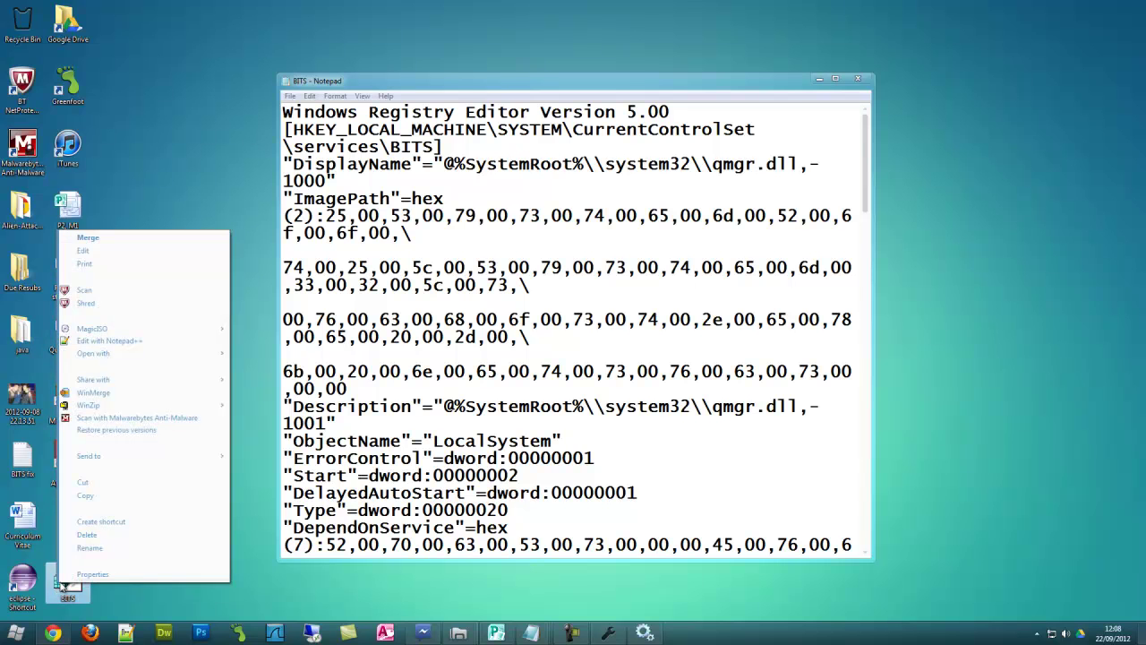
click(114, 237)
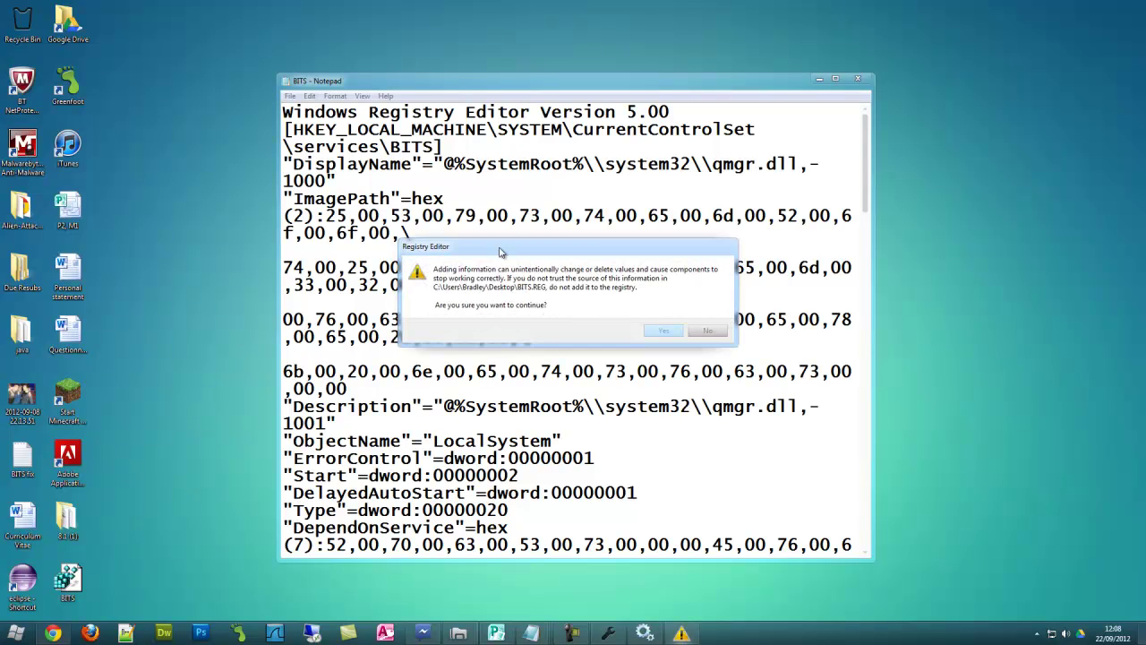
drag(511, 245, 401, 140)
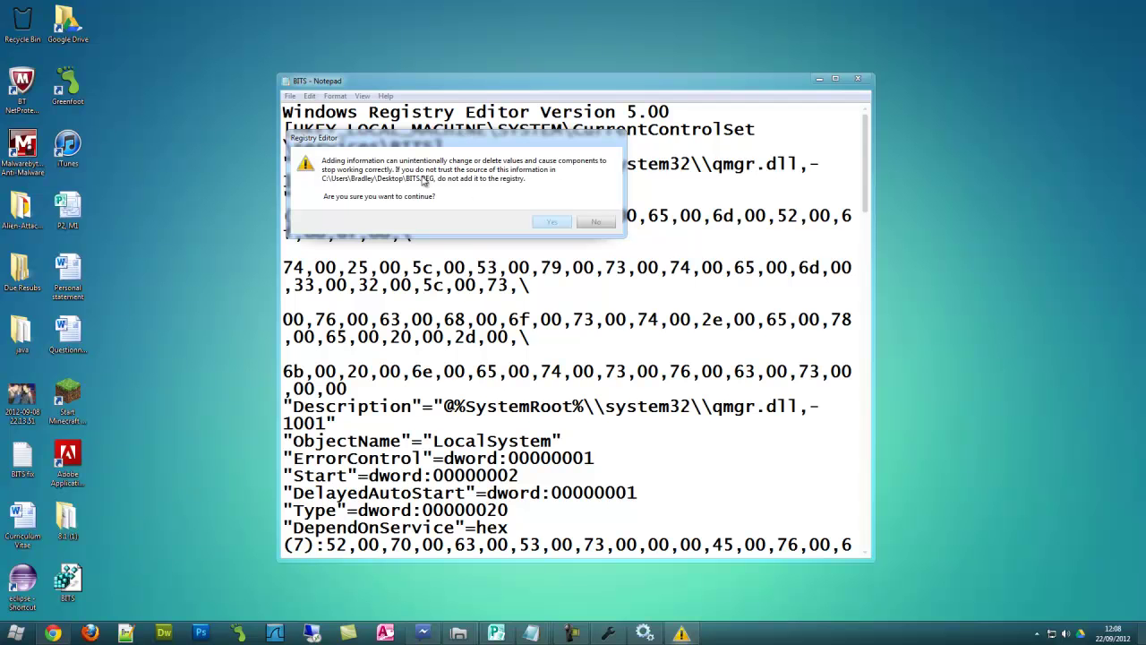
drag(561, 146, 451, 34)
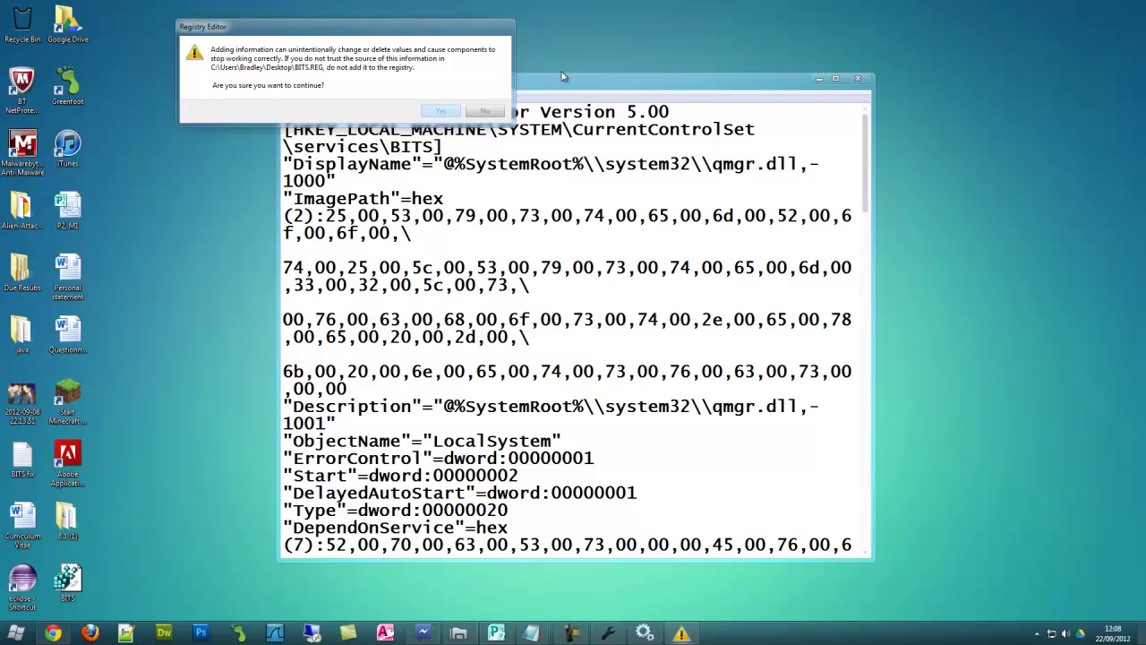
click(484, 111)
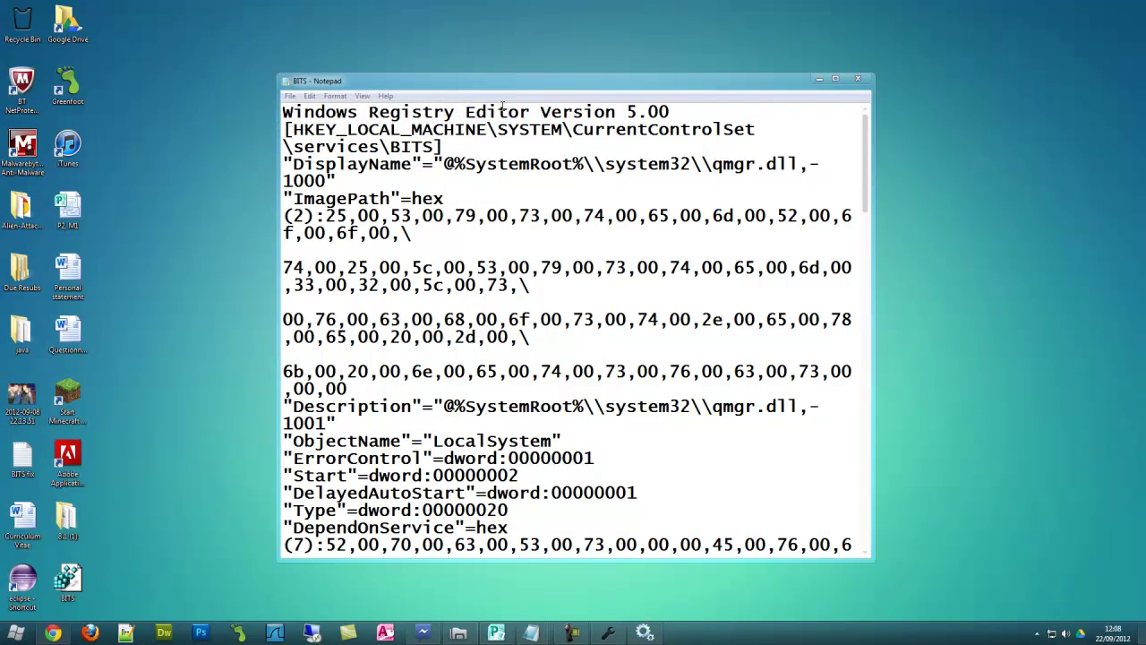
- Close Notepad, open a Command Prompt via 'cmd', and run NET START BITS, getting System error 5
click(864, 82)
click(16, 632)
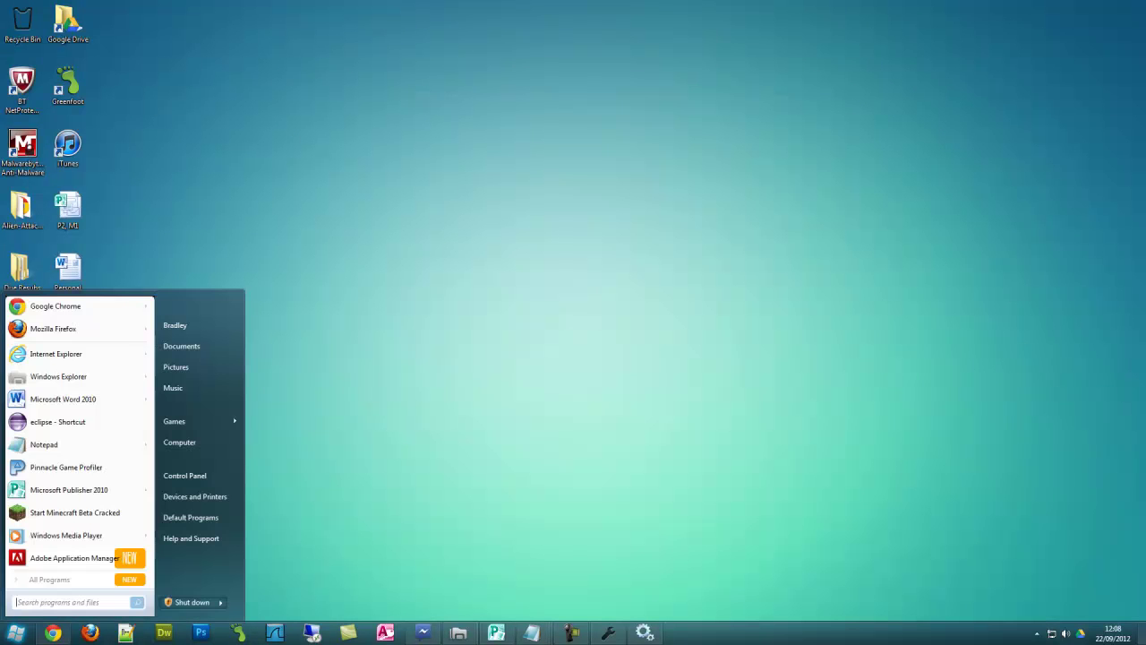
text(cmd)
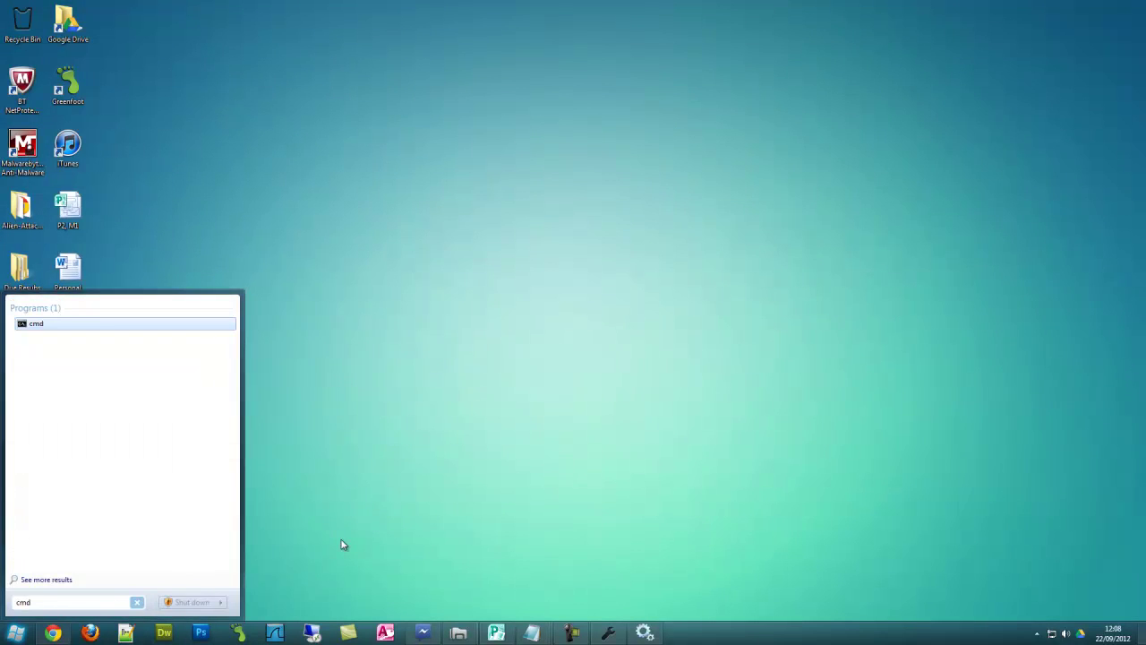
key(Return)
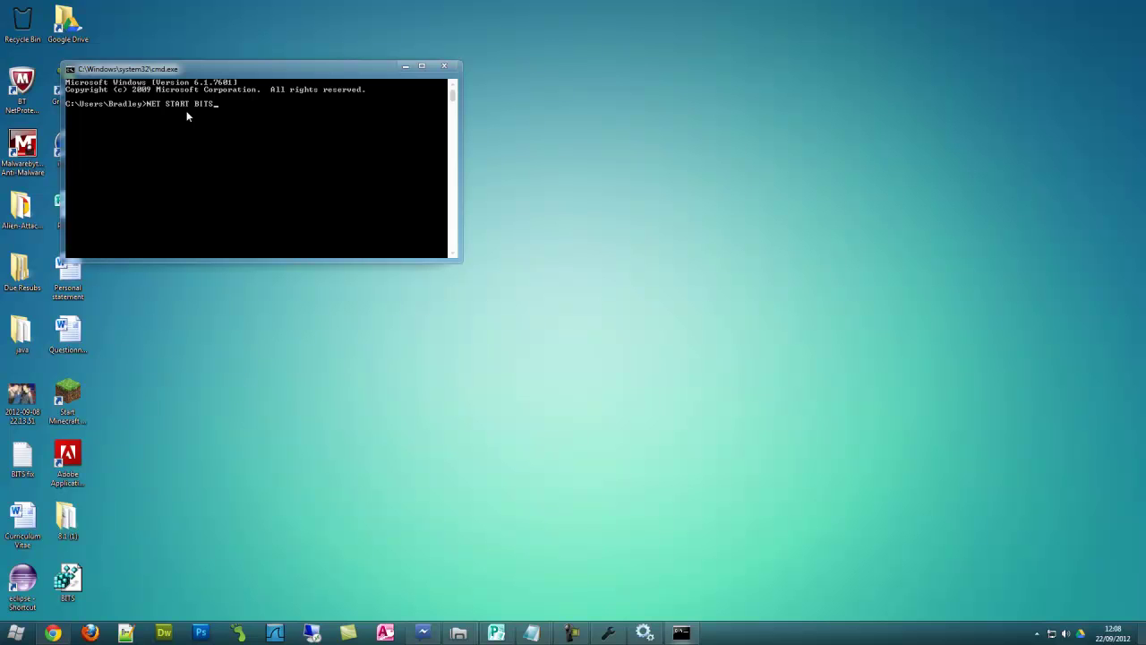
key(Return)
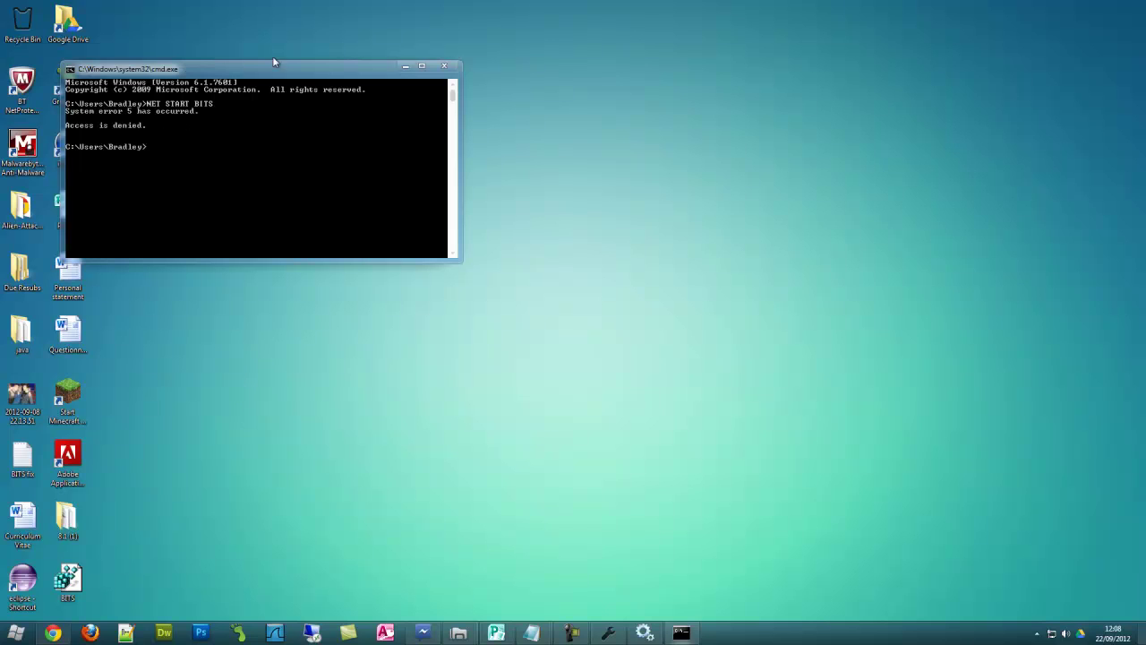
- Replace the ordinary prompt with an administrator cmd and type NET START BITS
click(444, 65)
key(super)
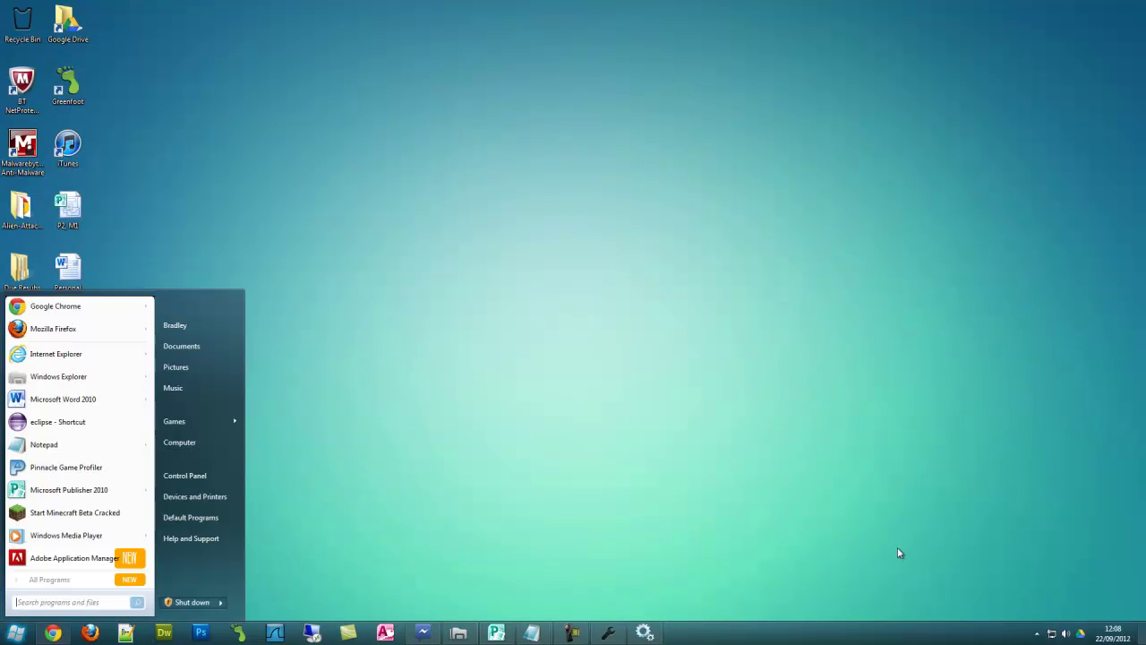
text(cmd)
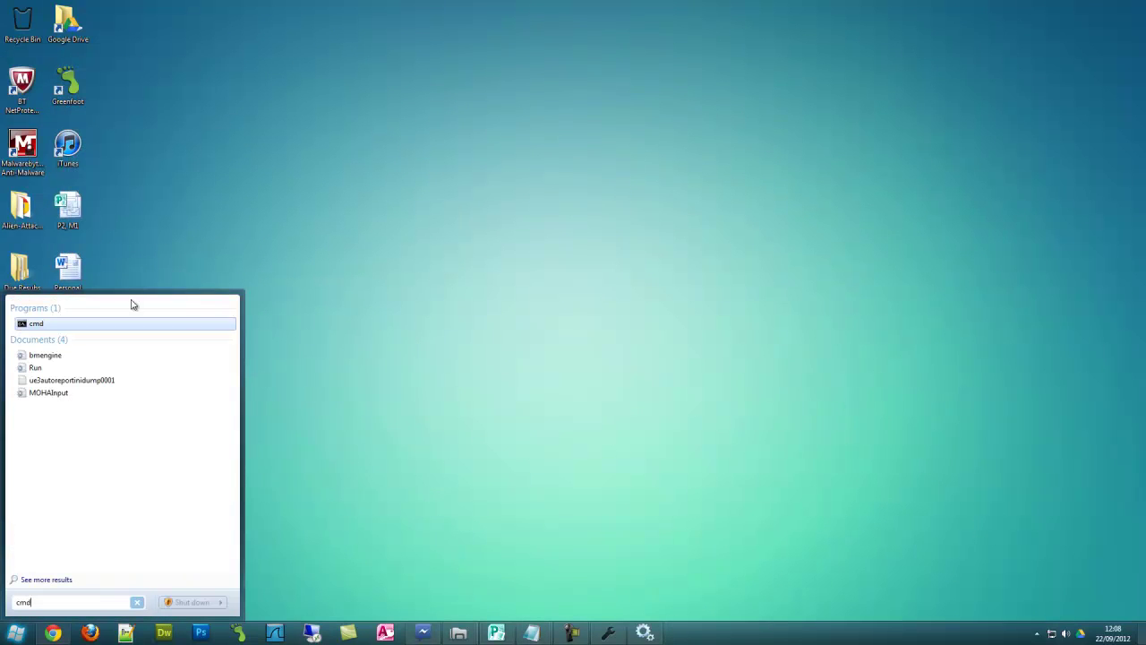
right_click(121, 325)
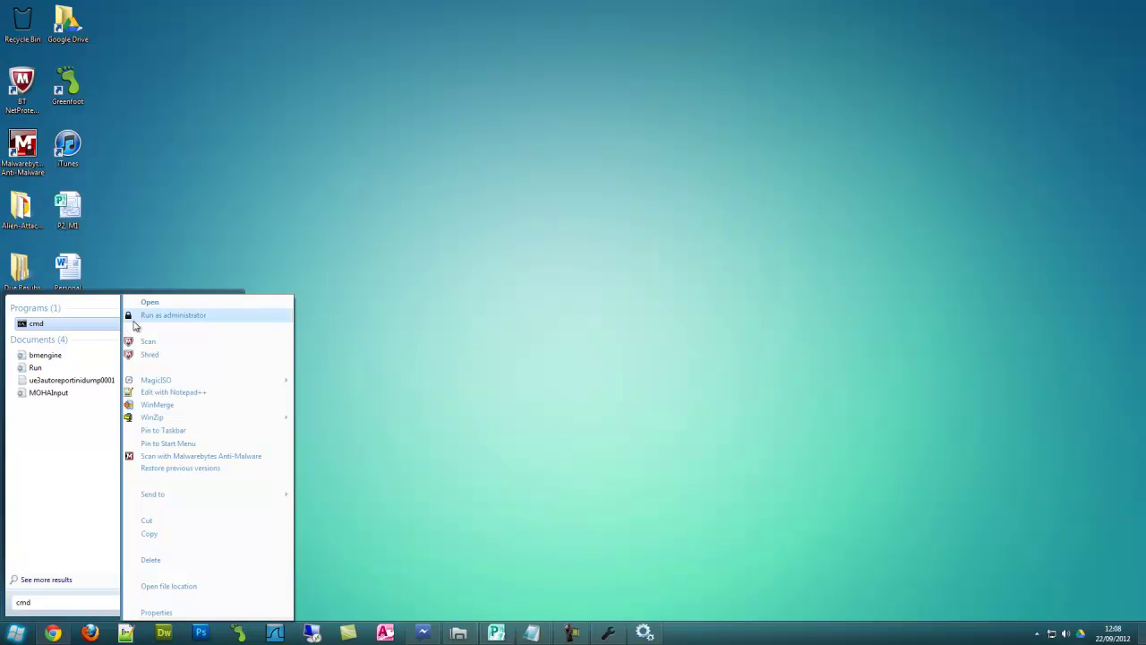
click(191, 323)
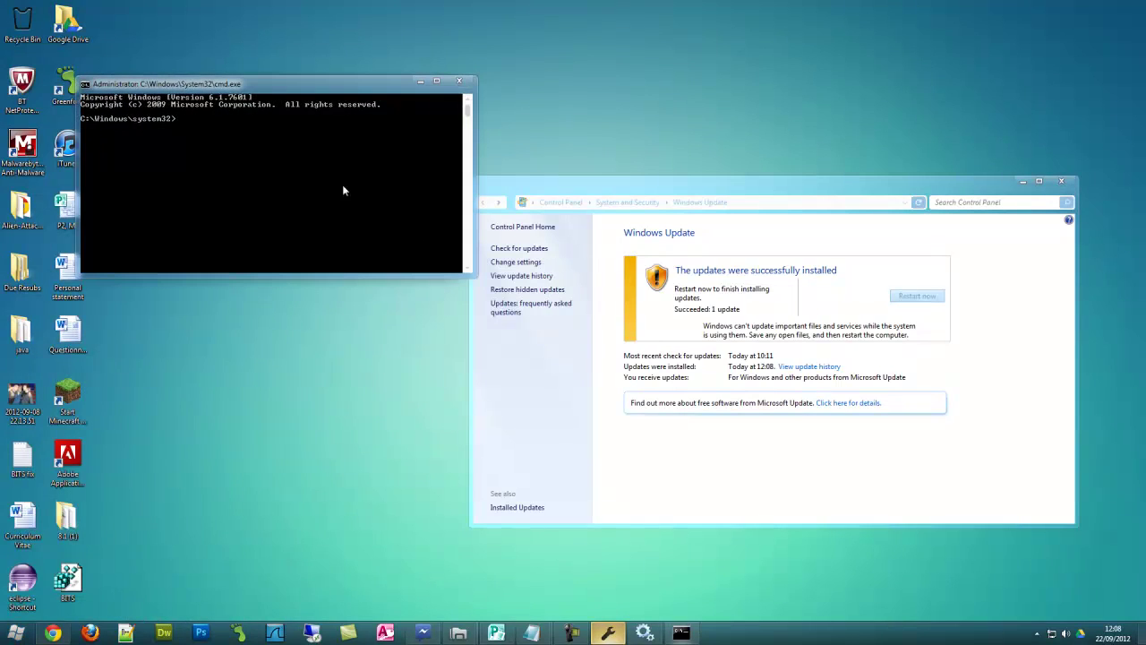
text(NET START BITS)
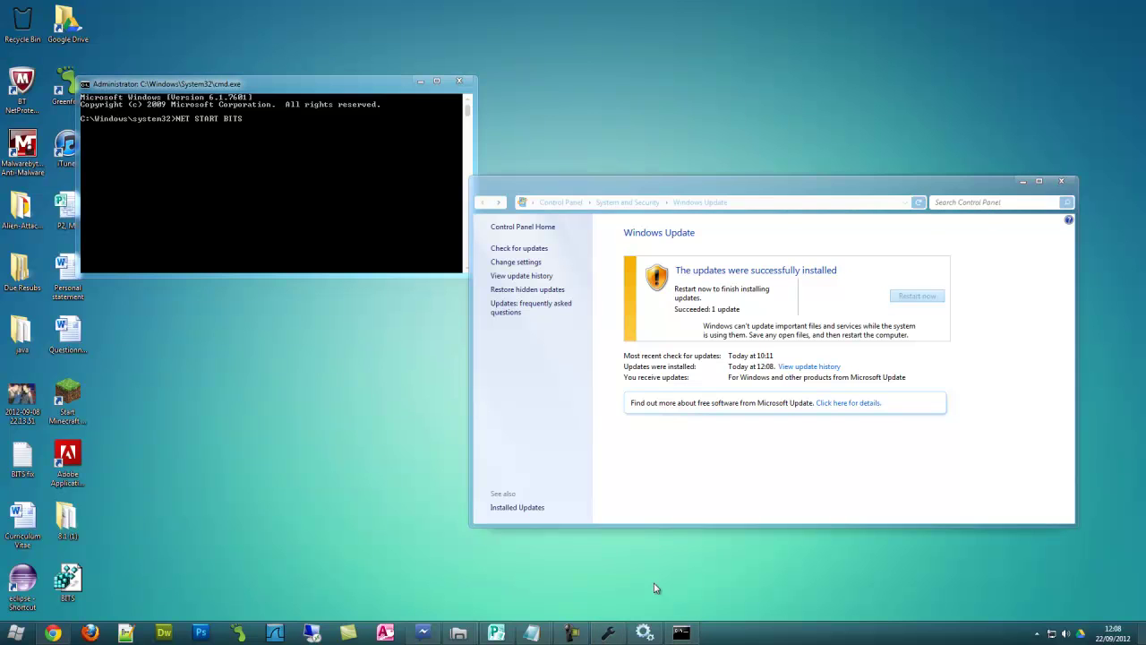
- Run NET START BITS (already started), then SC QC BITS to show DEMAND_START and LocalSystem
click(1024, 182)
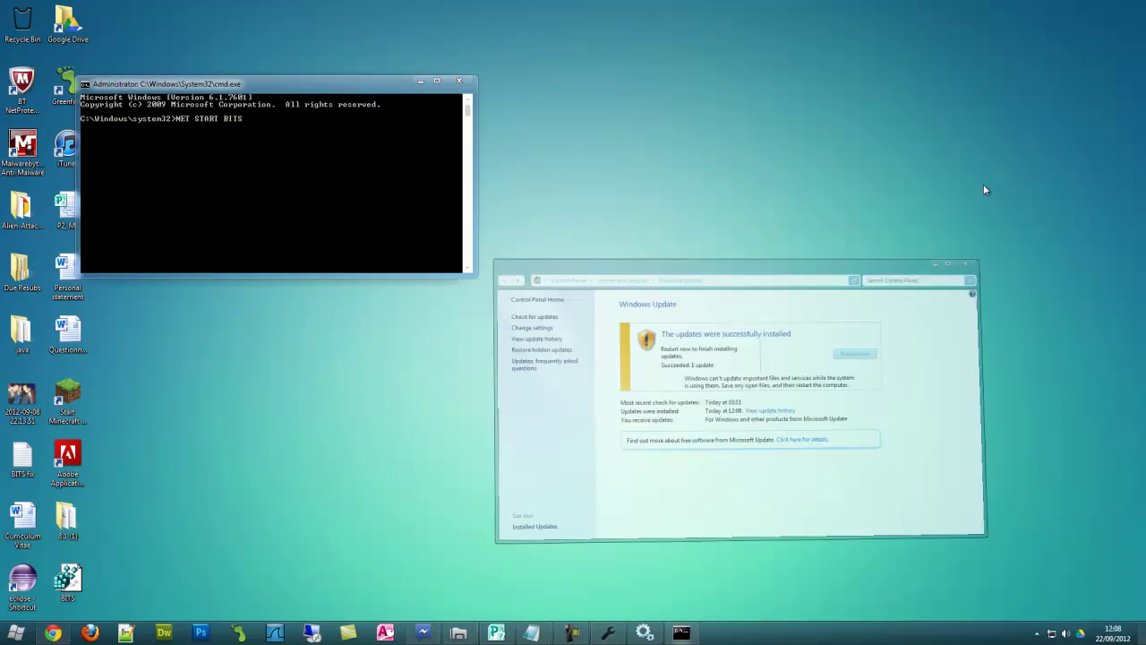
key(Return)
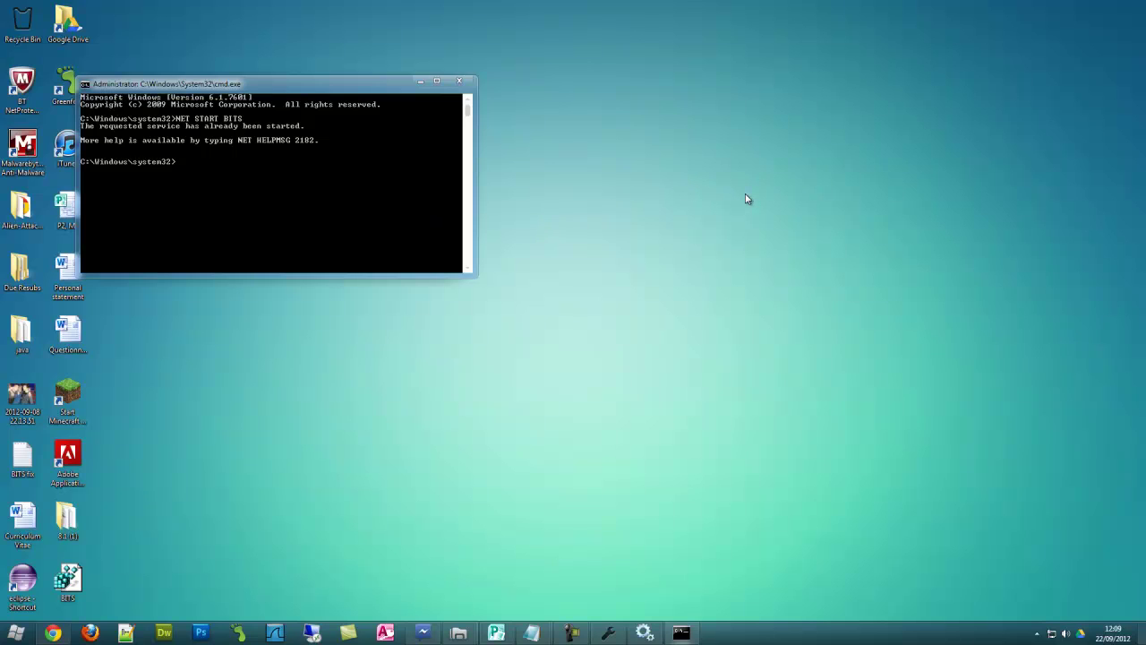
text(SC QC BITS)
key(Return)
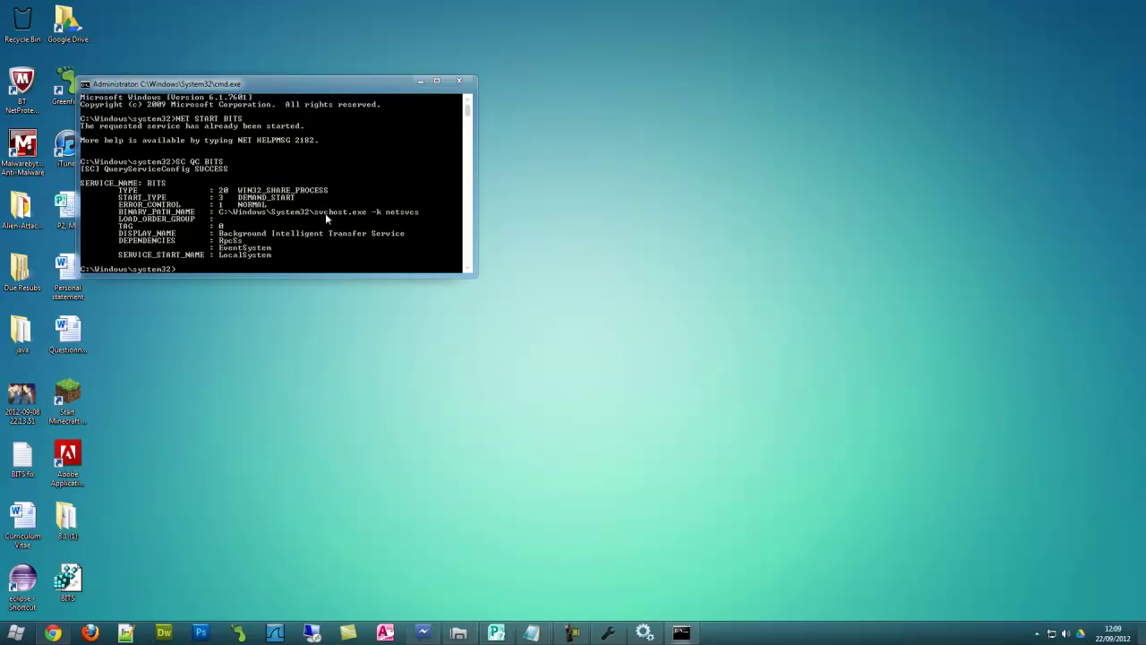
scroll(335, 237, down, 1)
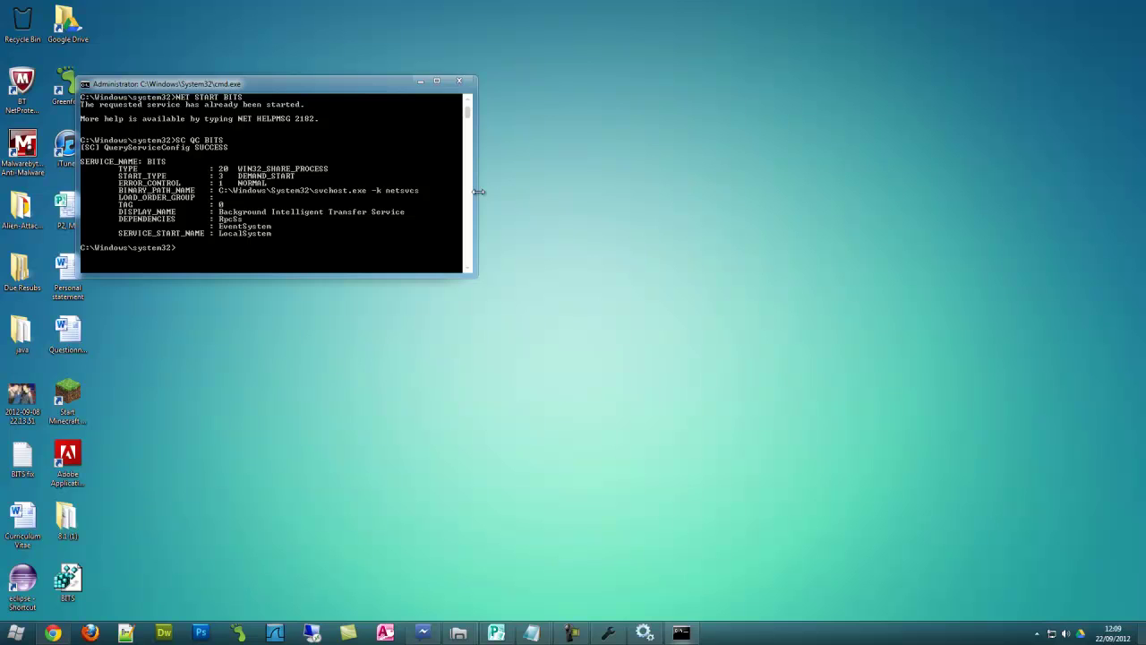
- Run SC QUERYEX BITS and confirm the service state reads 4 RUNNING
text(S)
text(C QUERYEX BITS)
key(Return)
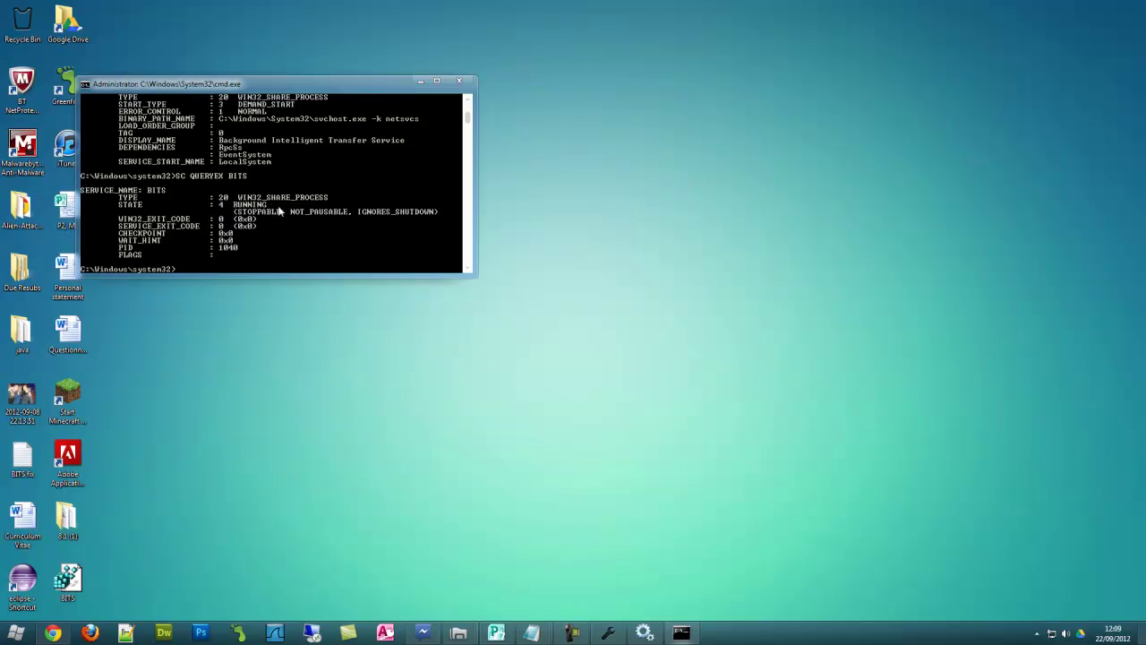
scroll(310, 231, up, 1)
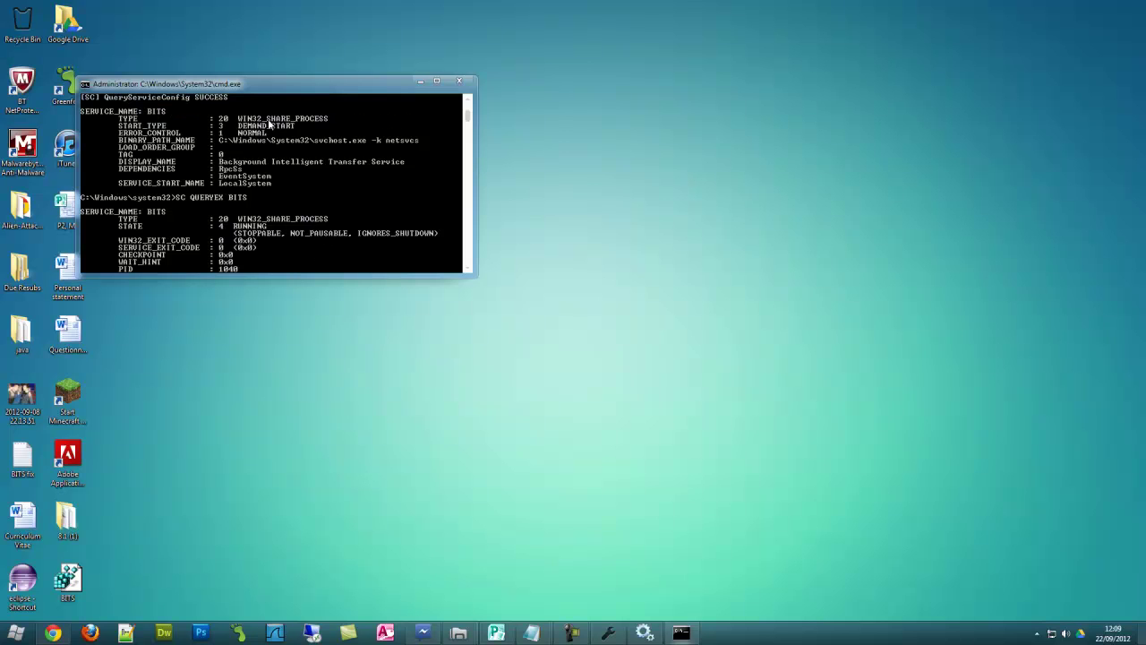
scroll(268, 228, down, 3)
scroll(240, 222, up, 5)
scroll(240, 222, down, 3)
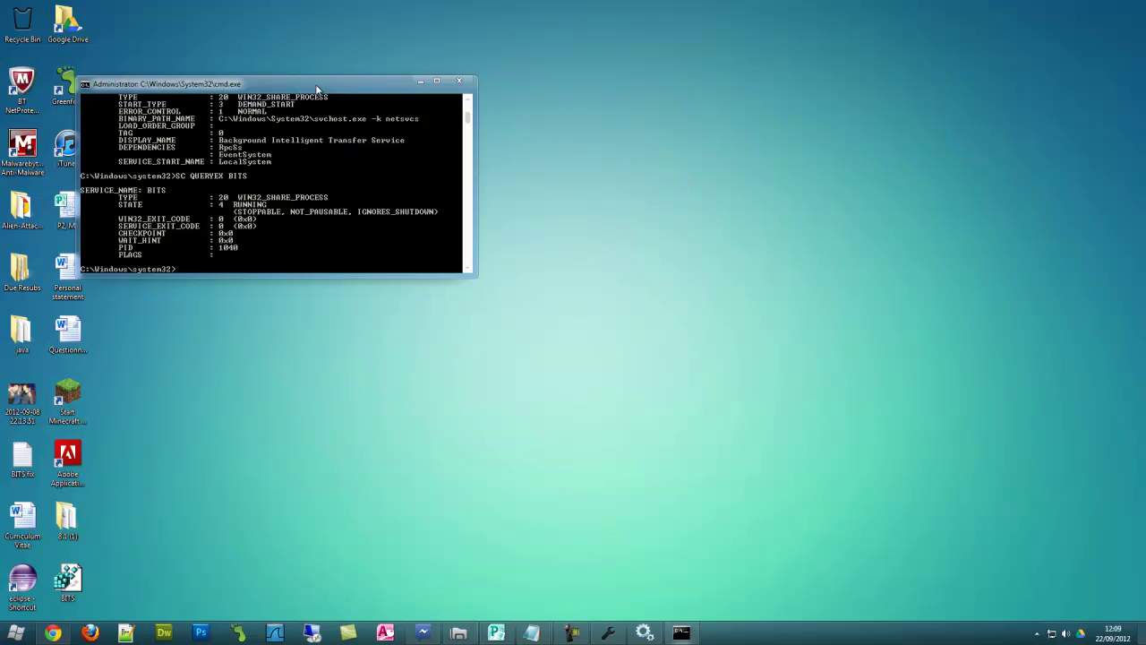
drag(315, 85, 616, 95)
- Close the administrator prompt and restore Windows Update showing 1 update succeeded
click(754, 90)
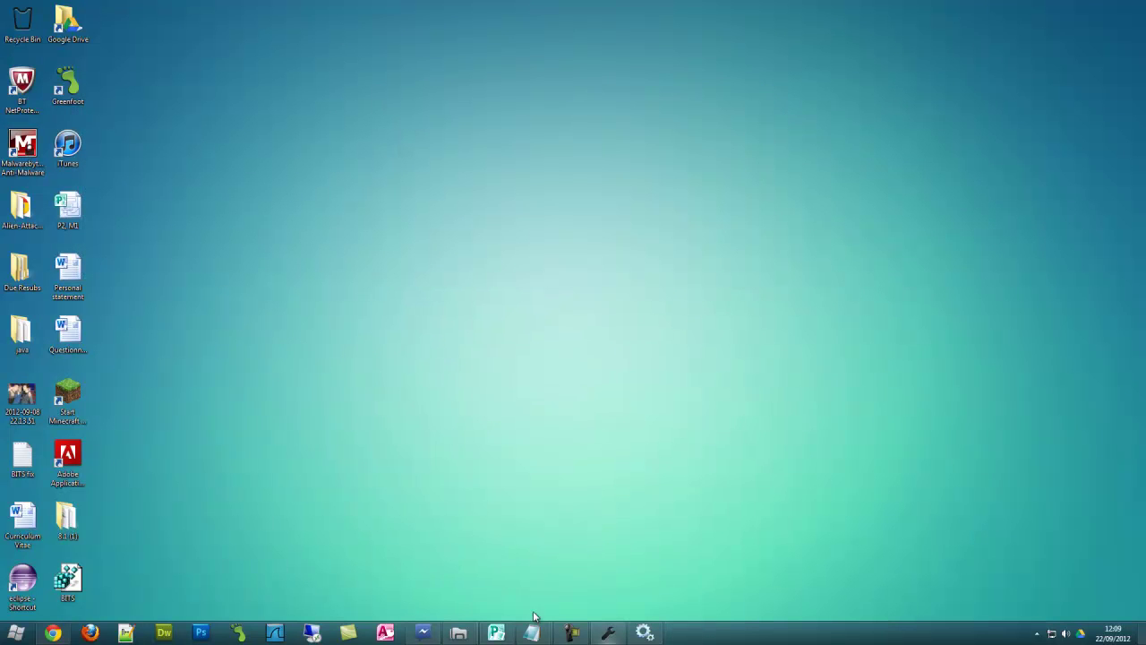
click(611, 633)
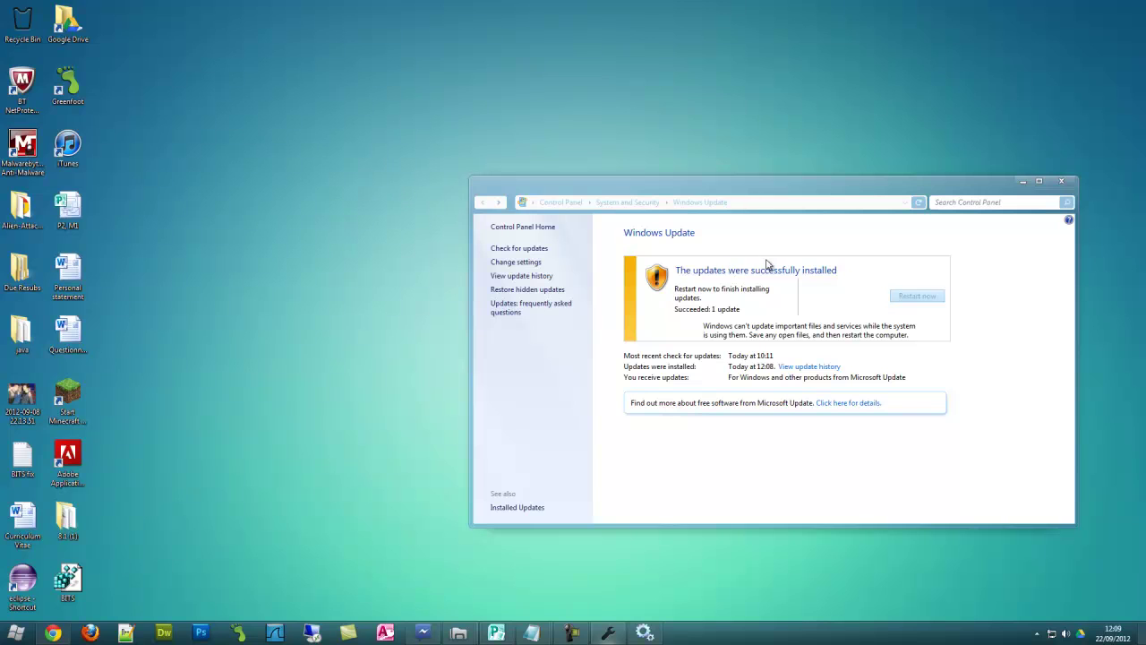